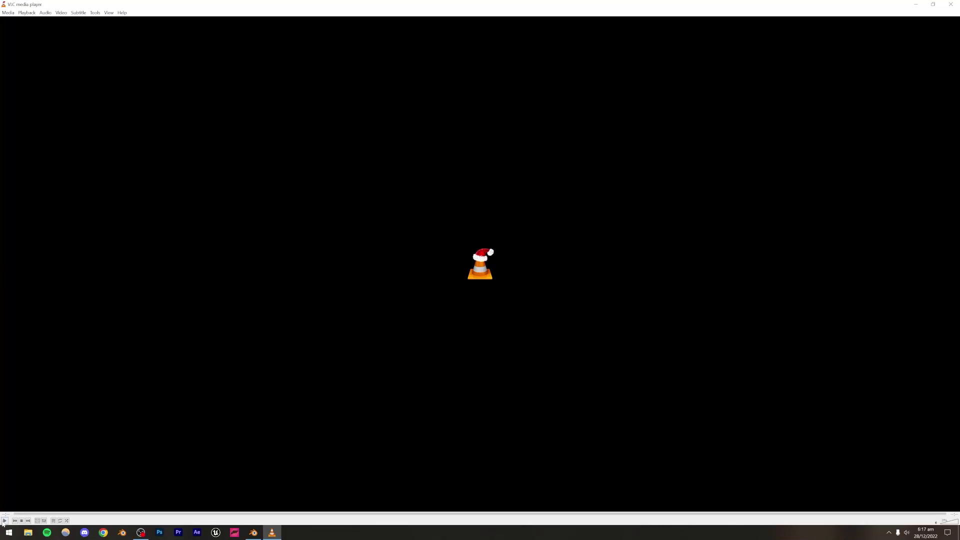
Play the main.mp4 result video, pause it, and replay it from the beginning
left_click(4, 521)
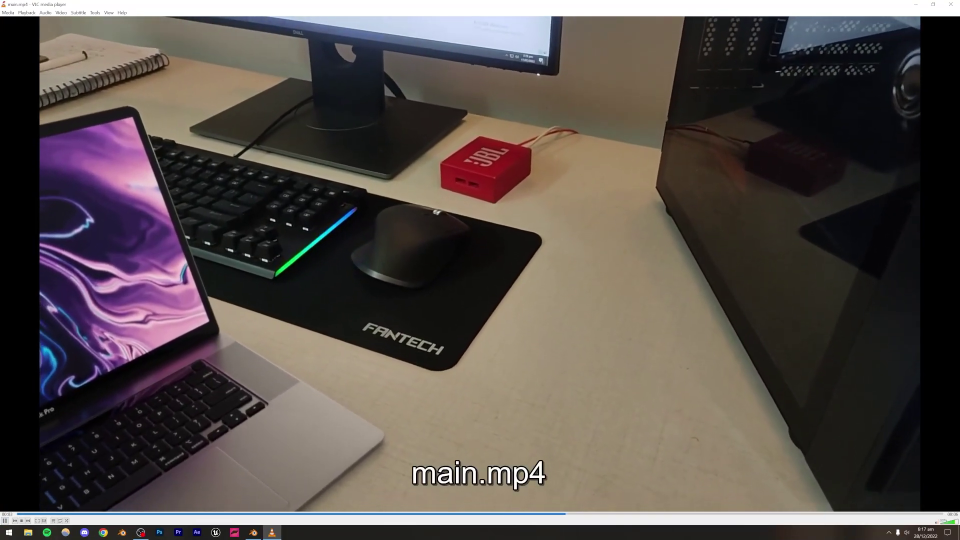
key("space")
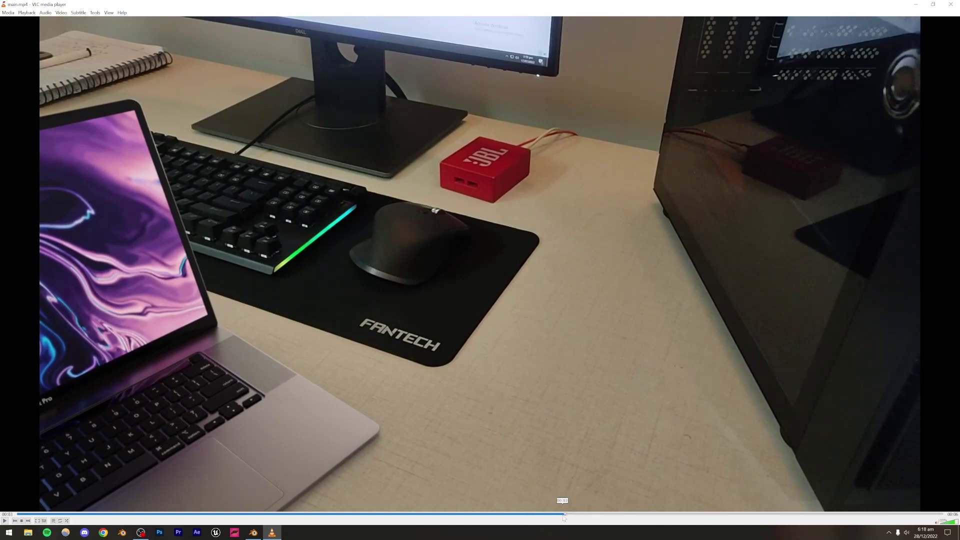
left_click_drag(563, 515, 8, 515)
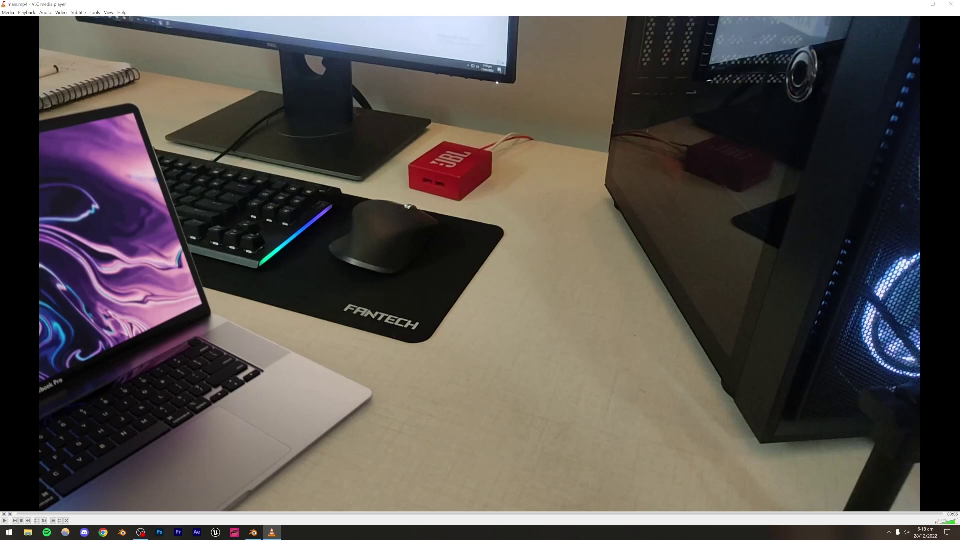
scroll(584, 370, "down", 1)
key("space")
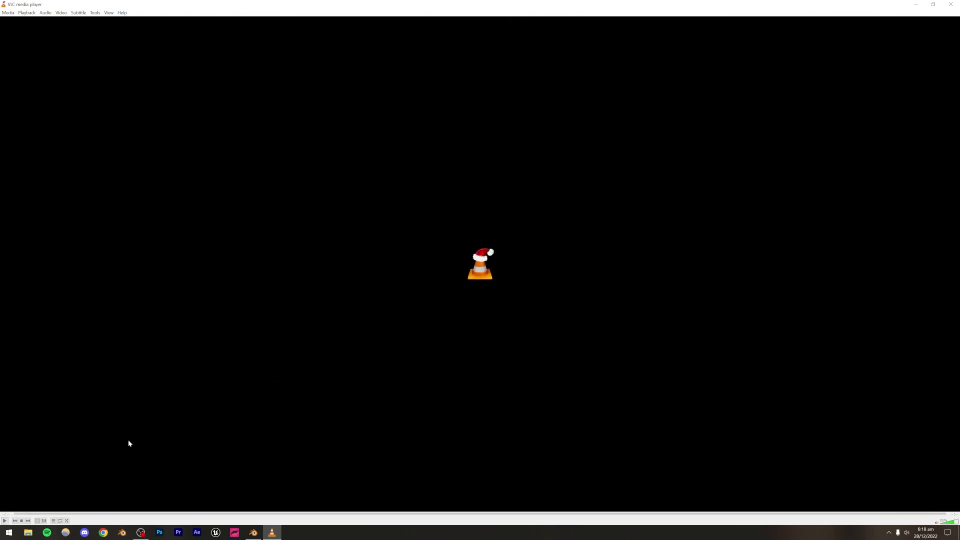
Switch to Blender and start a new project from the VFX template
left_click(122, 532)
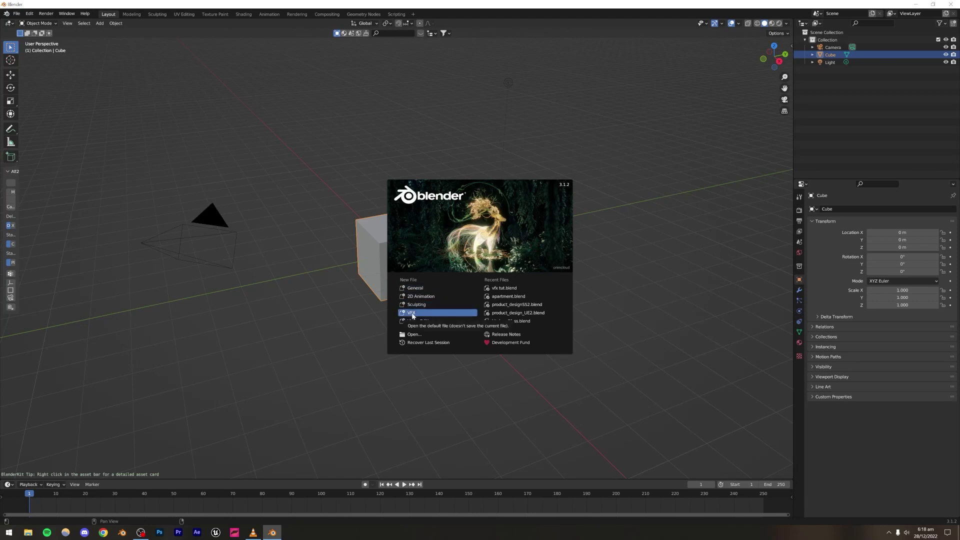
left_click(412, 314)
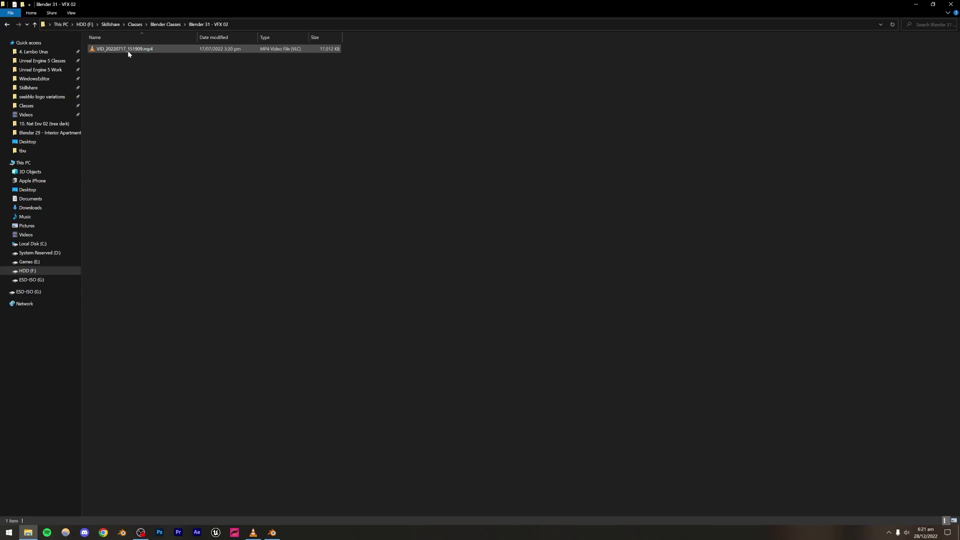
Preview the source clip VID_20220717_151909.mp4 in the Blender 31 - VFX 02 folder and check its frame rate in the file details
double_click(128, 50)
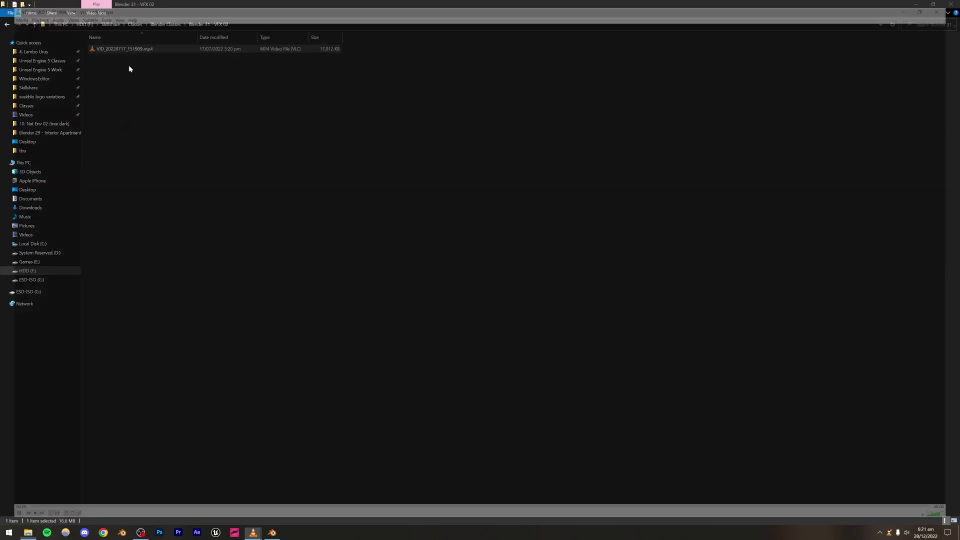
key("alt+Tab")
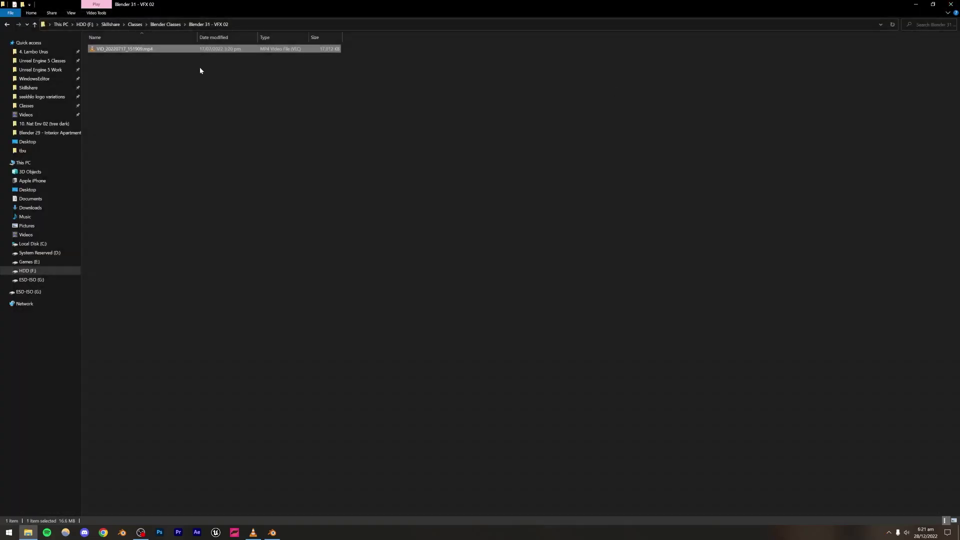
right_click(125, 50)
left_click(140, 222)
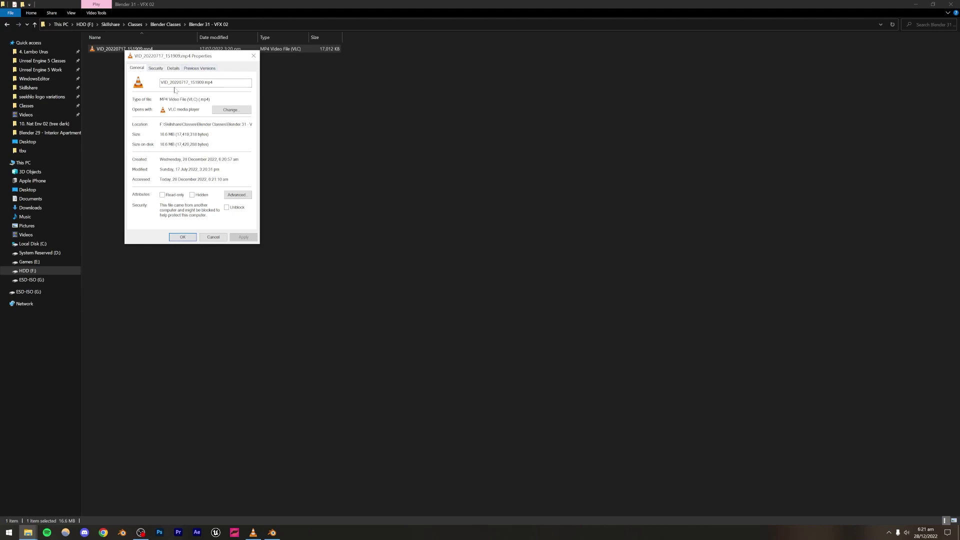
left_click(173, 68)
scroll(199, 146, "down", 2)
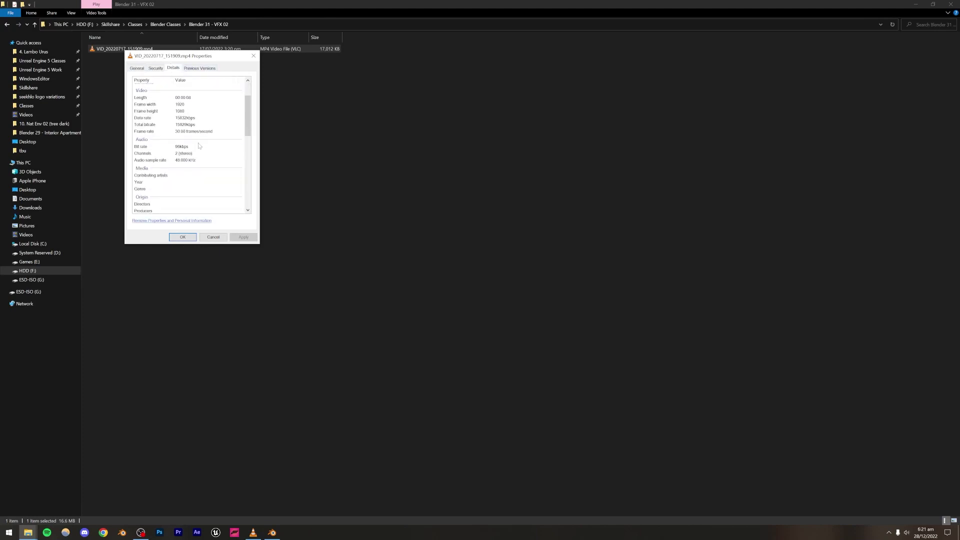
left_click(175, 133)
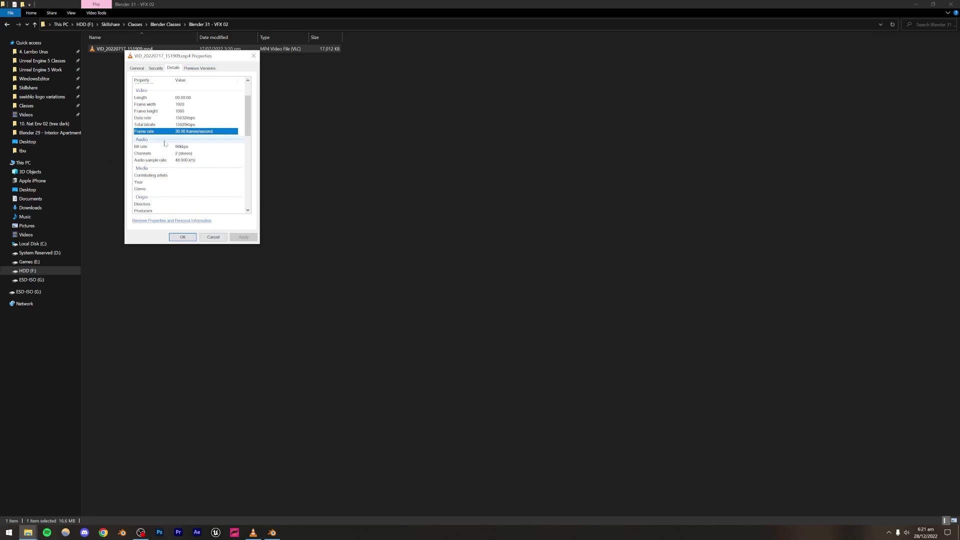
left_click(183, 237)
Load VID_20220717_151909.mp4 from its folder into Blender's motion tracking clip editor
right_click(193, 181)
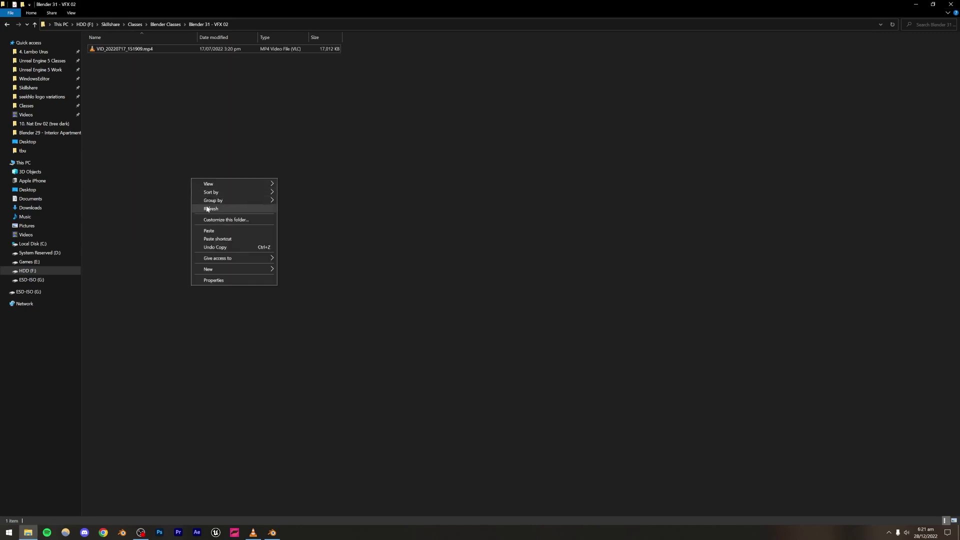
left_click(207, 209)
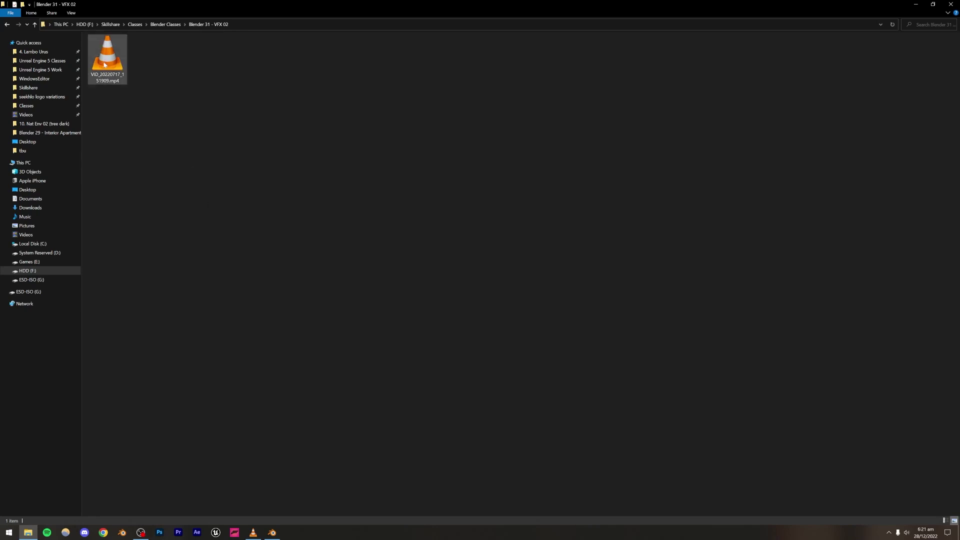
left_click_drag(108, 55, 388, 304)
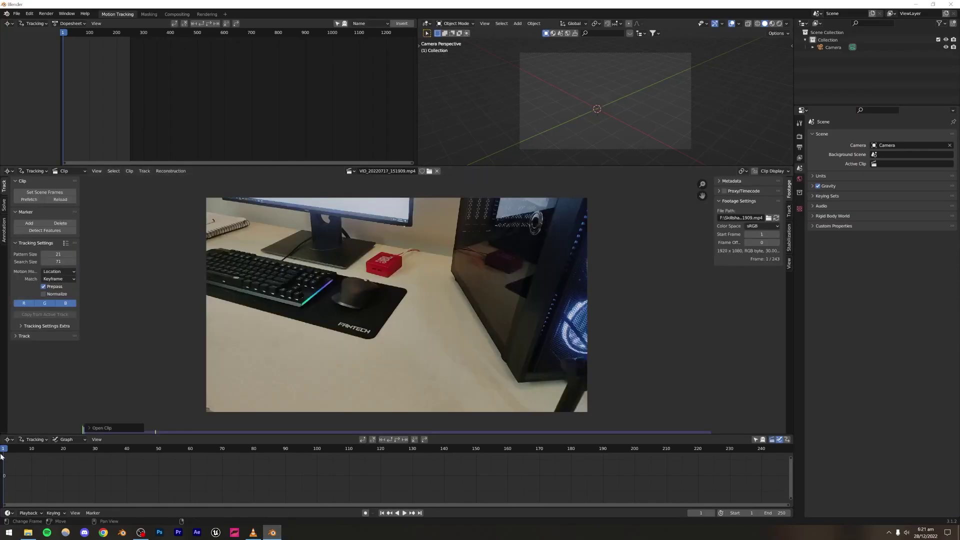
Match the scene's frame range to the footage and prefetch all of the clip's frames
left_click_drag(260, 447, 340, 446)
left_click_drag(547, 442, 2, 439)
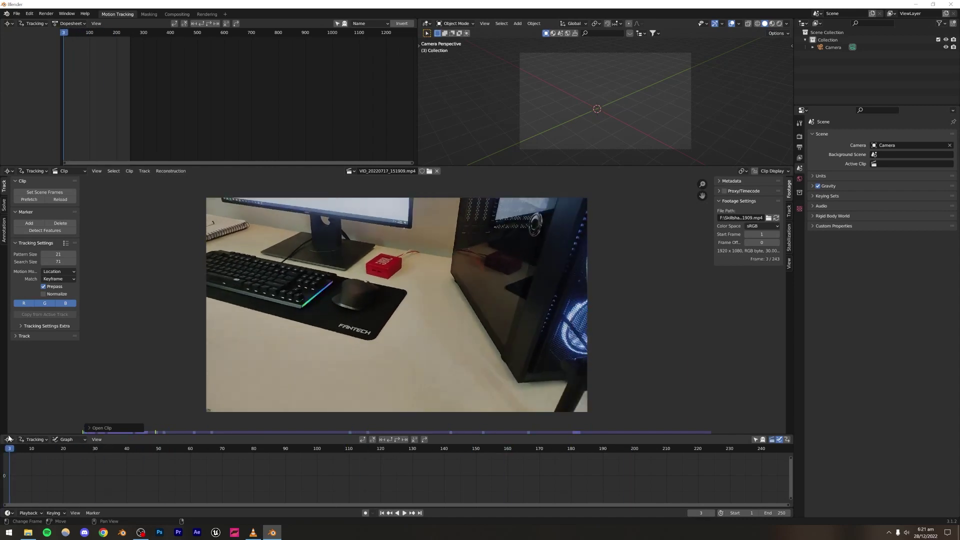
left_click(45, 193)
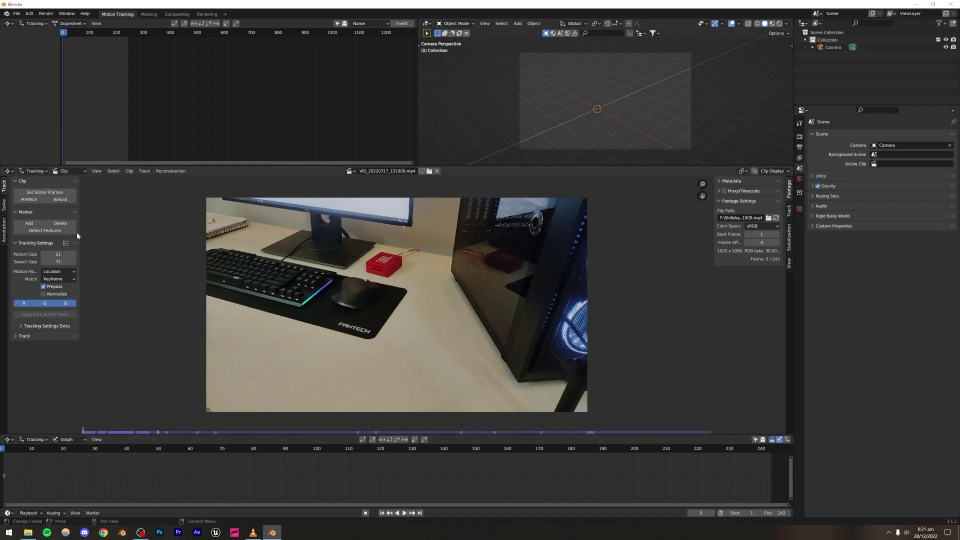
left_click(29, 200)
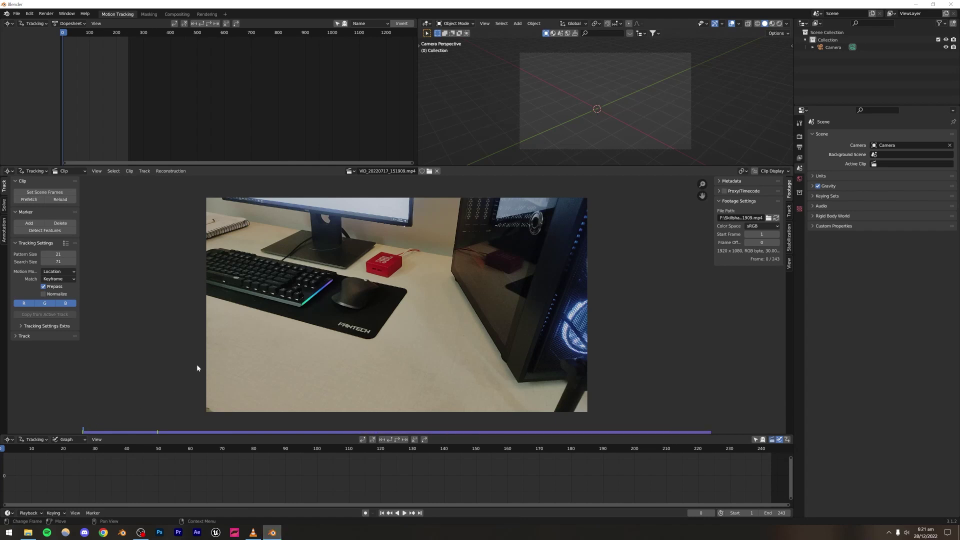
Play back part of the prefetched footage and return to frame 1
key("space")
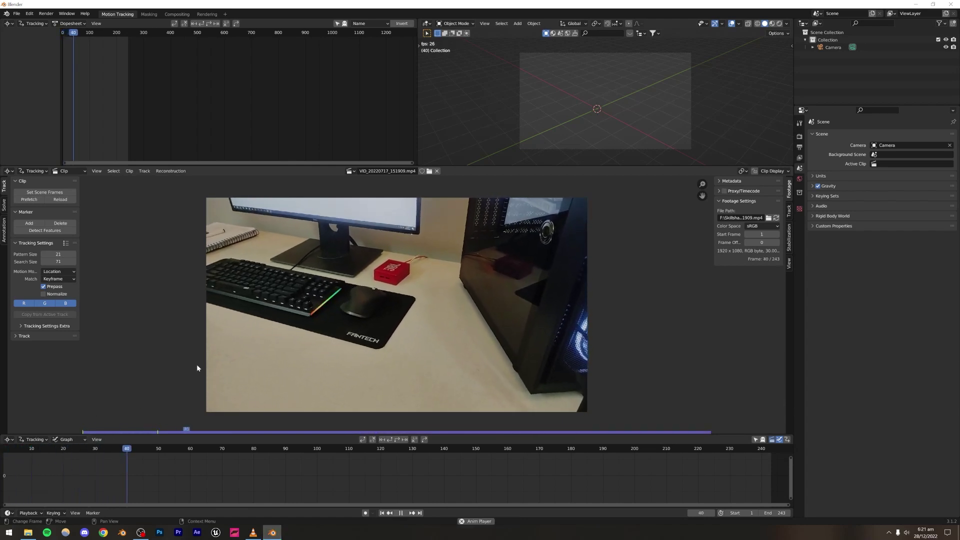
key("space")
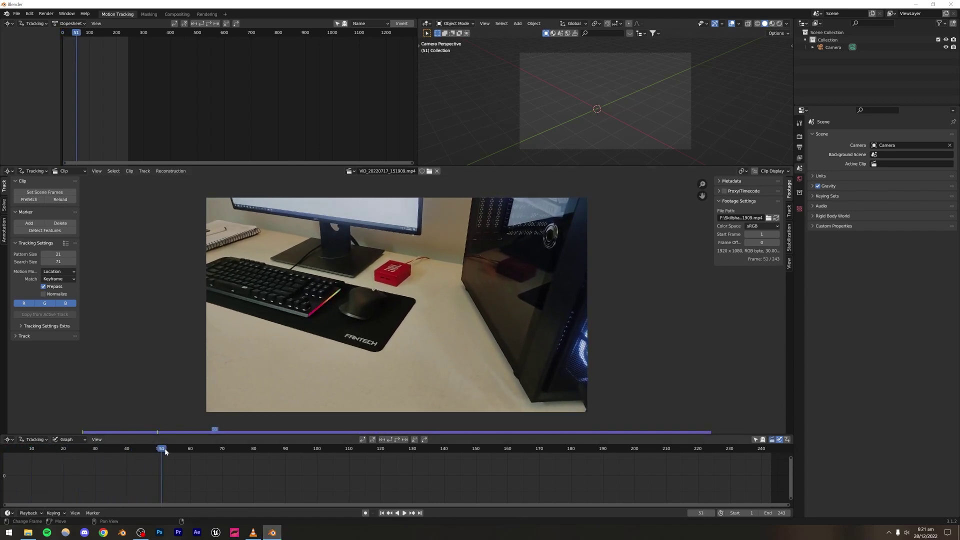
left_click_drag(165, 448, 4, 454)
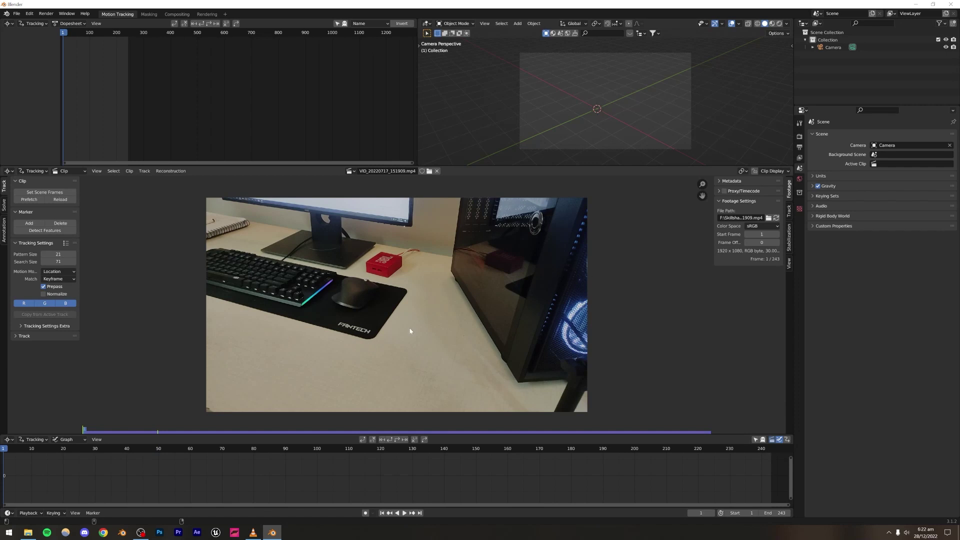
Detect trackable features in the footage at frame 0
left_click(45, 231)
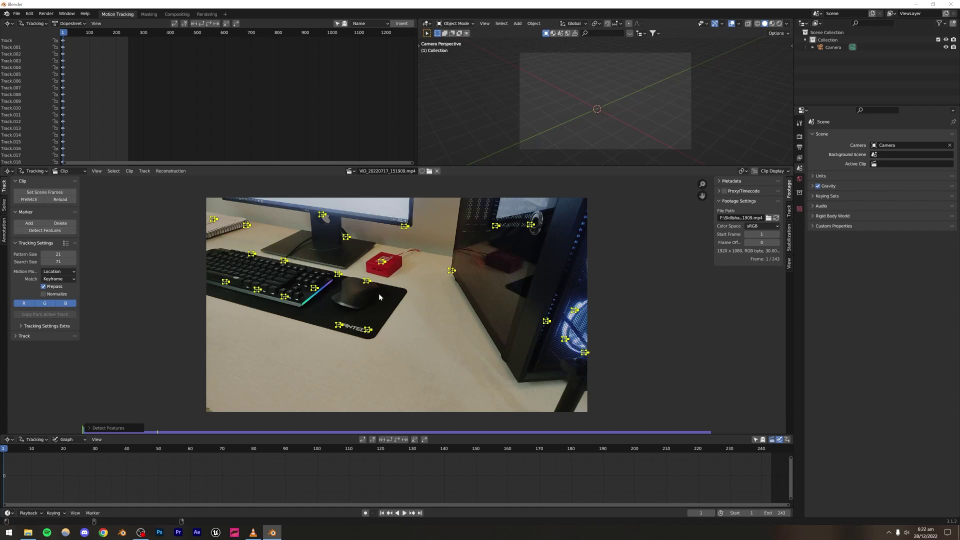
key("Left")
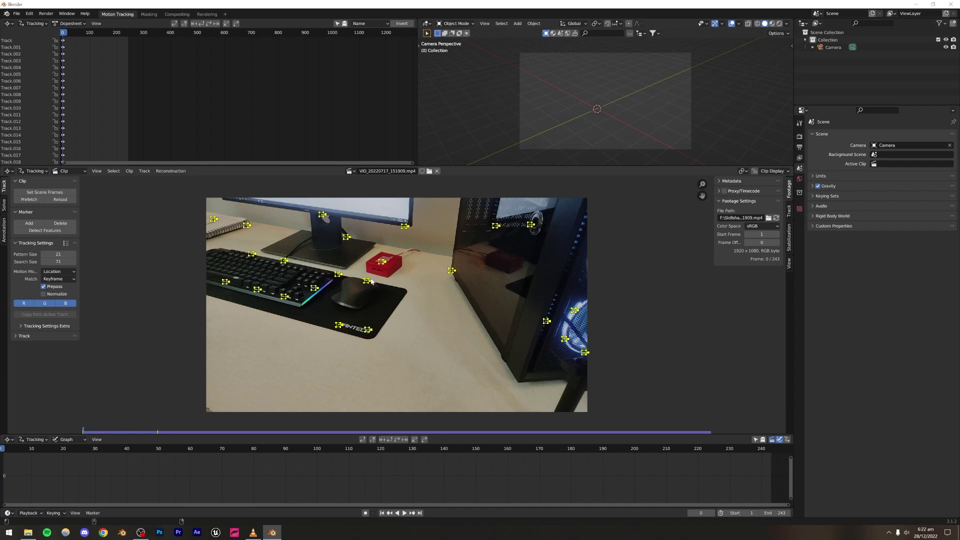
left_click(30, 231)
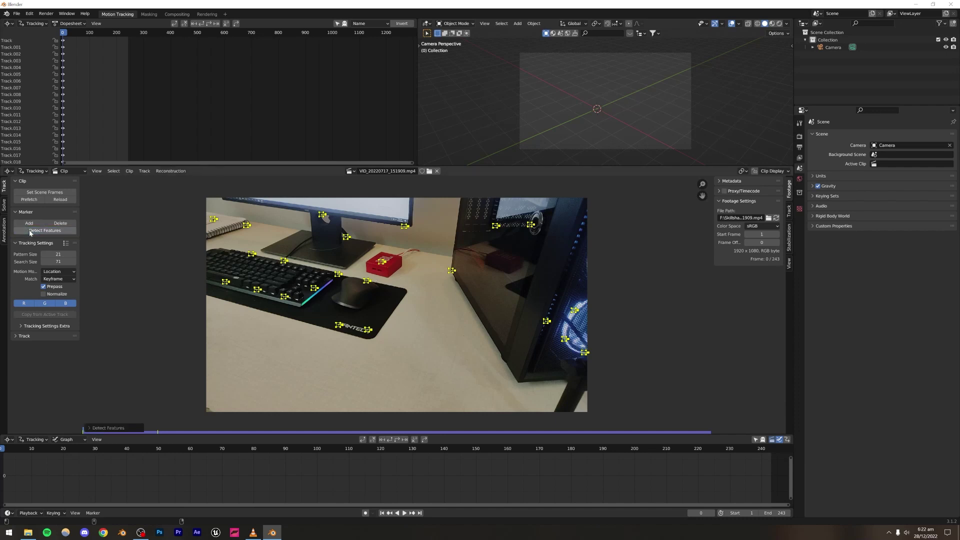
Set the feature detection margin to 8, the threshold to 0.01 and the distance to 80
left_click(91, 428)
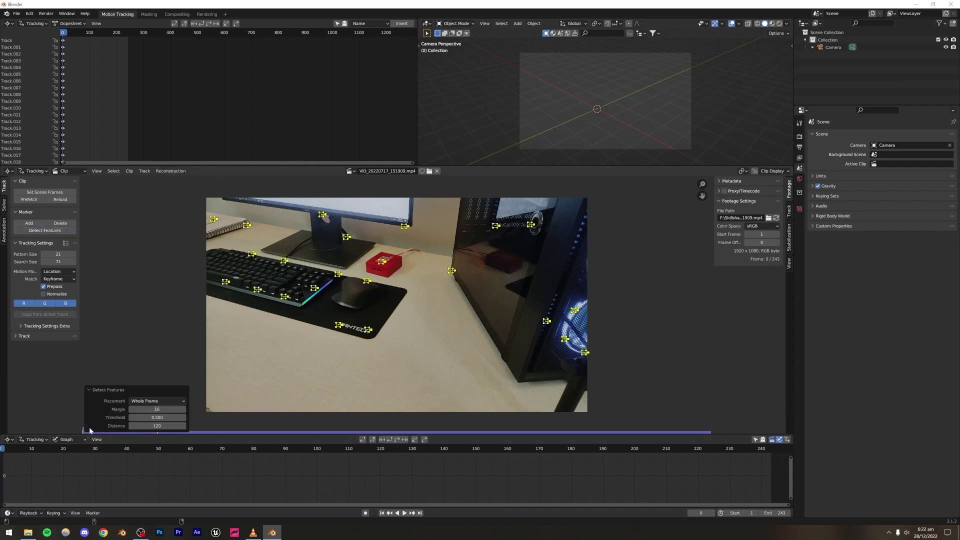
left_click(157, 409)
type("8")
key("Return")
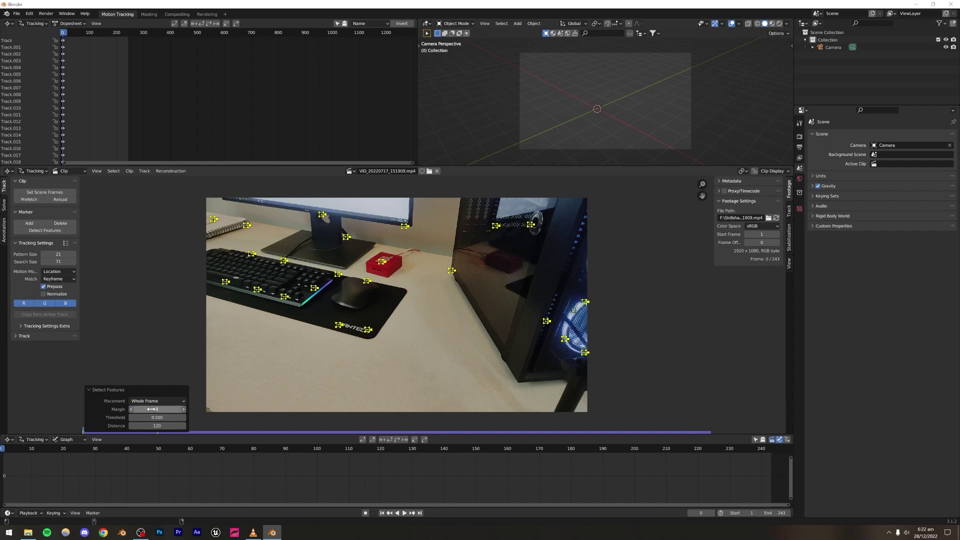
left_click(157, 417)
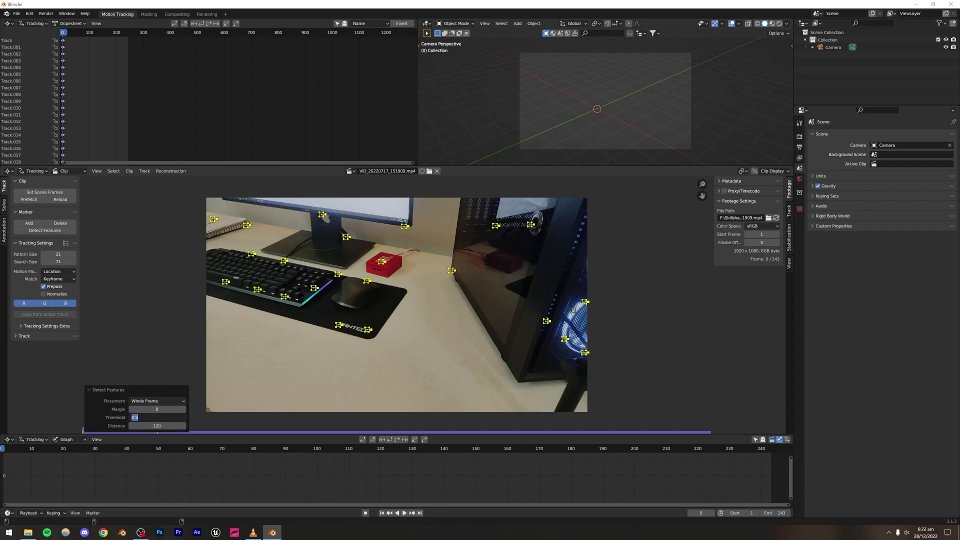
type("0.01")
key("Return")
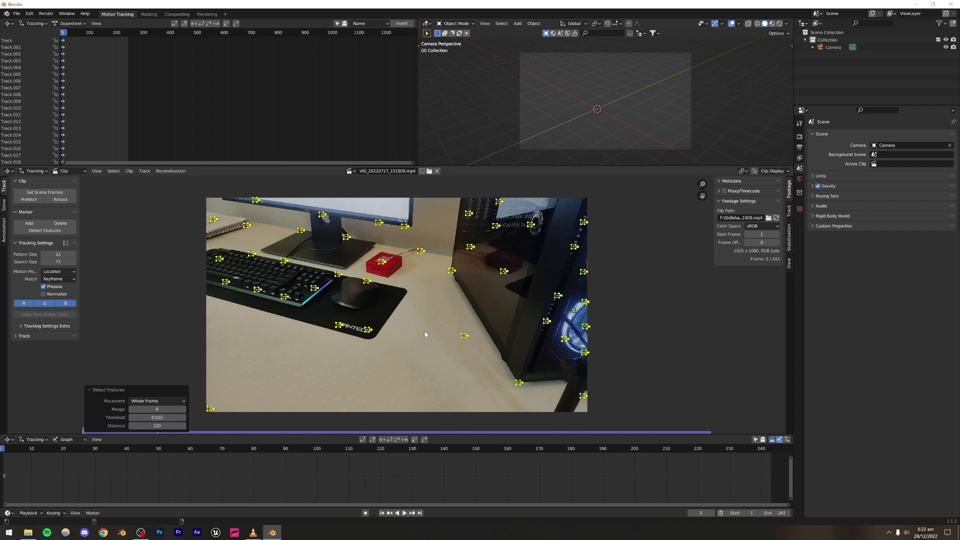
double_click(157, 425)
type("80")
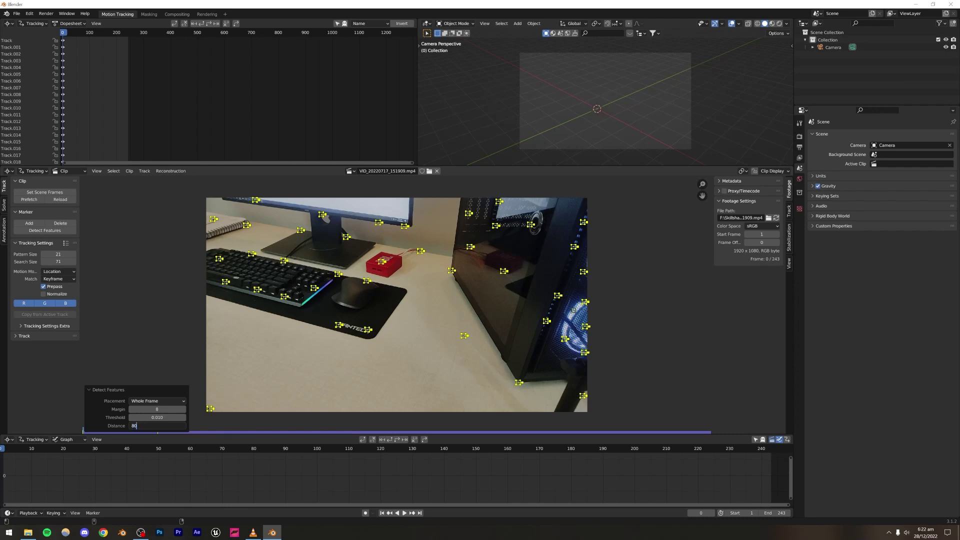
key("Return")
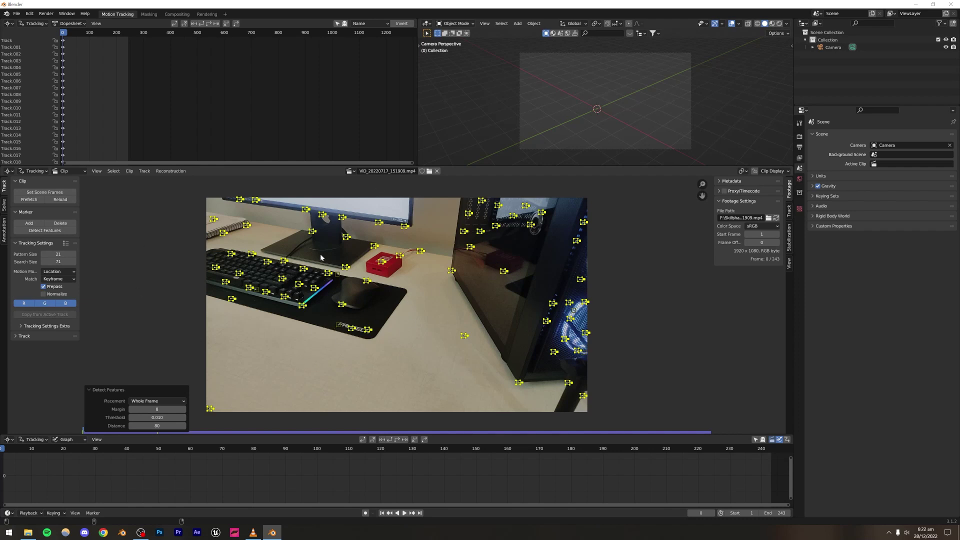
Select all the detected markers and track them forward through the whole clip
left_click(279, 362)
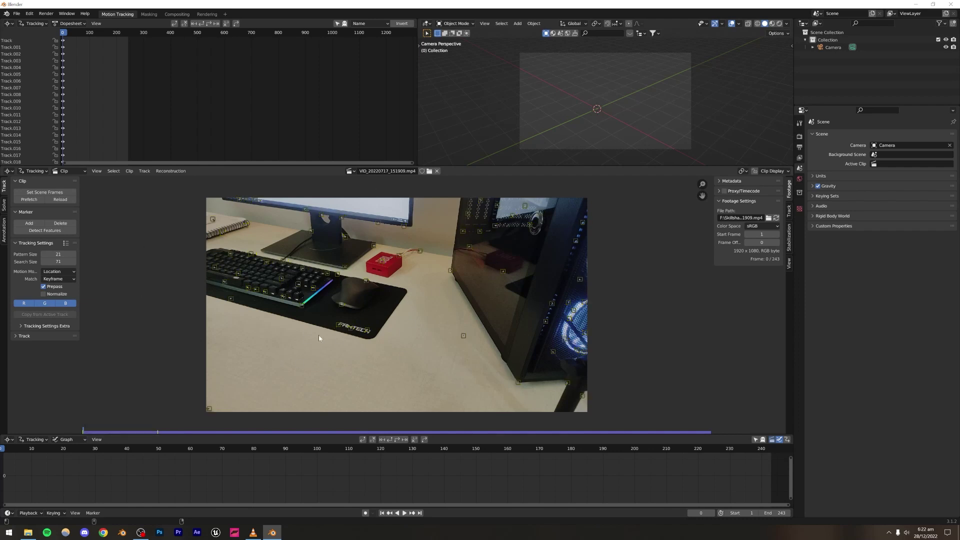
left_click(284, 296)
key("a")
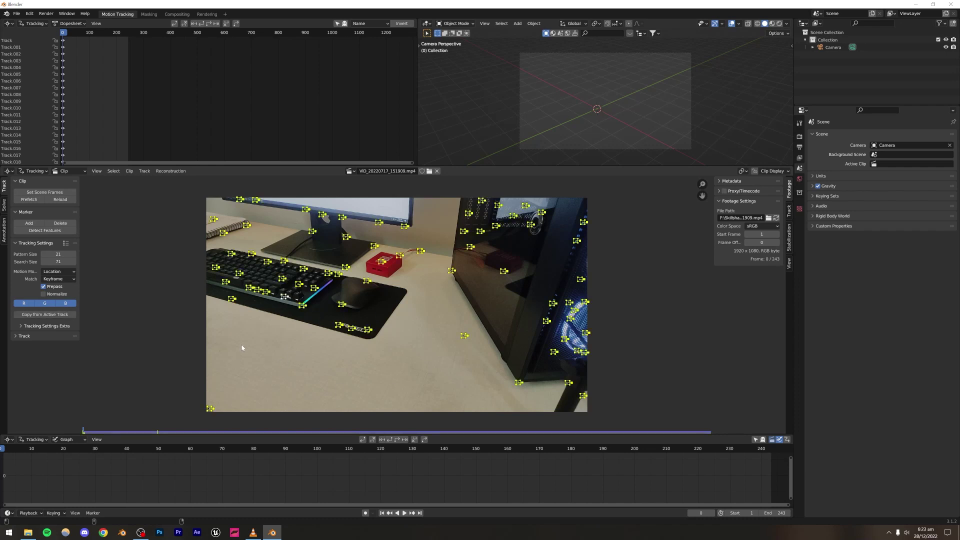
key("ctrl+t")
Examine the motion curves of all tracked markers in the graph, looking for tracks that stray from the rest
scroll(323, 491, "down", 8)
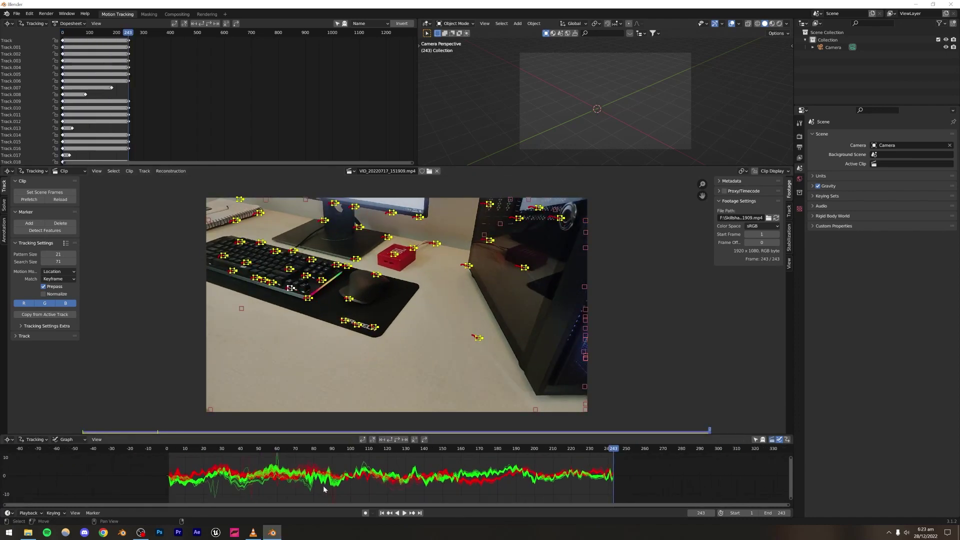
key("Home")
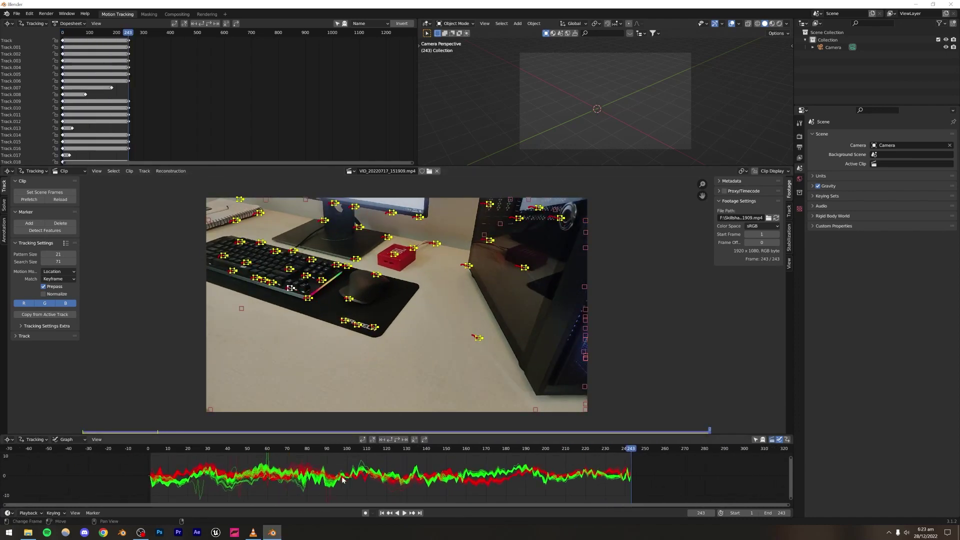
middle_click_drag(305, 483, 377, 483)
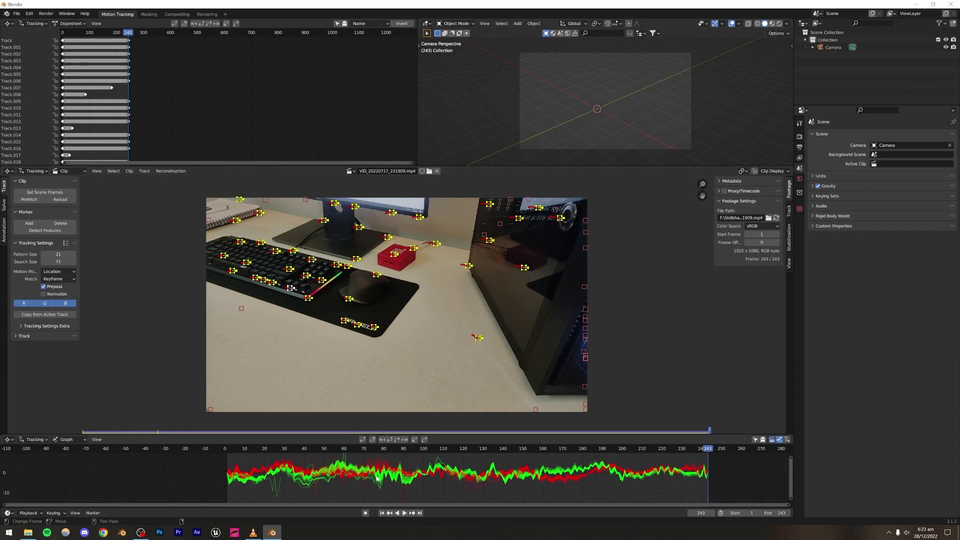
scroll(377, 478, "up", 3)
scroll(335, 480, "down", 1)
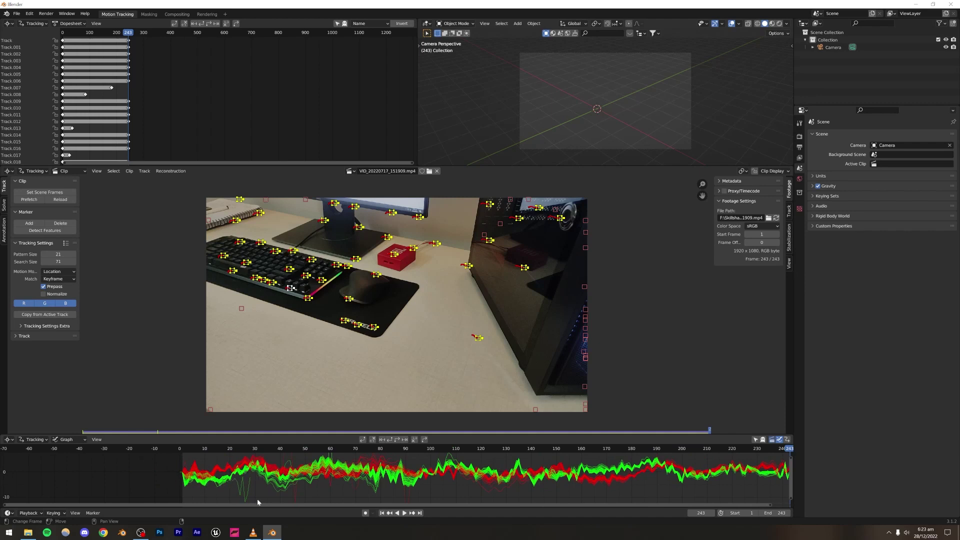
scroll(383, 500, "down", 2)
scroll(382, 478, "down", 2)
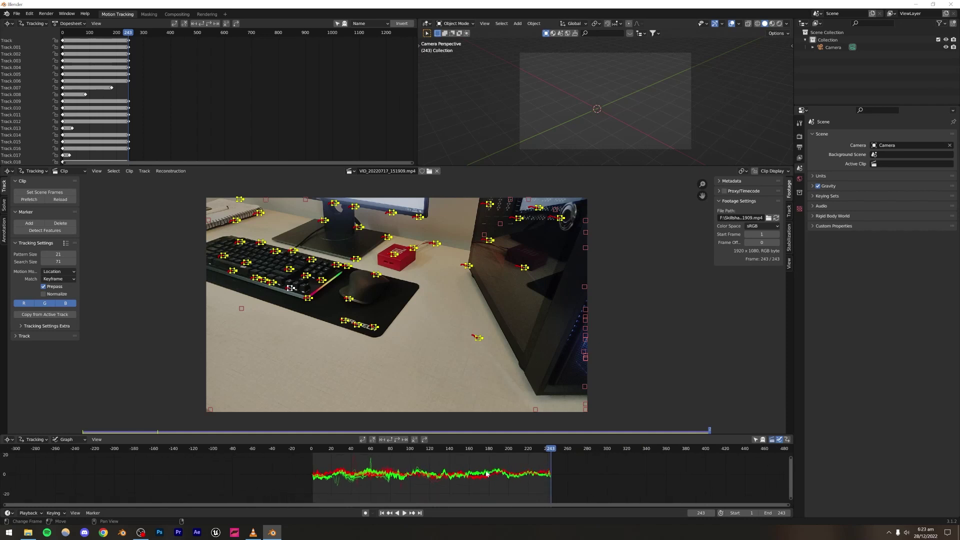
scroll(397, 478, "down", 2)
scroll(367, 486, "up", 4)
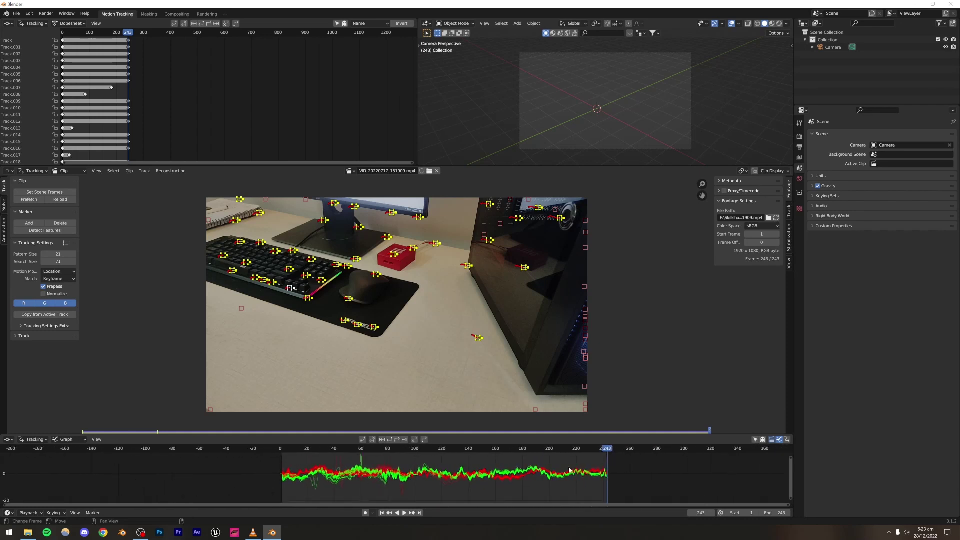
scroll(395, 477, "up", 8)
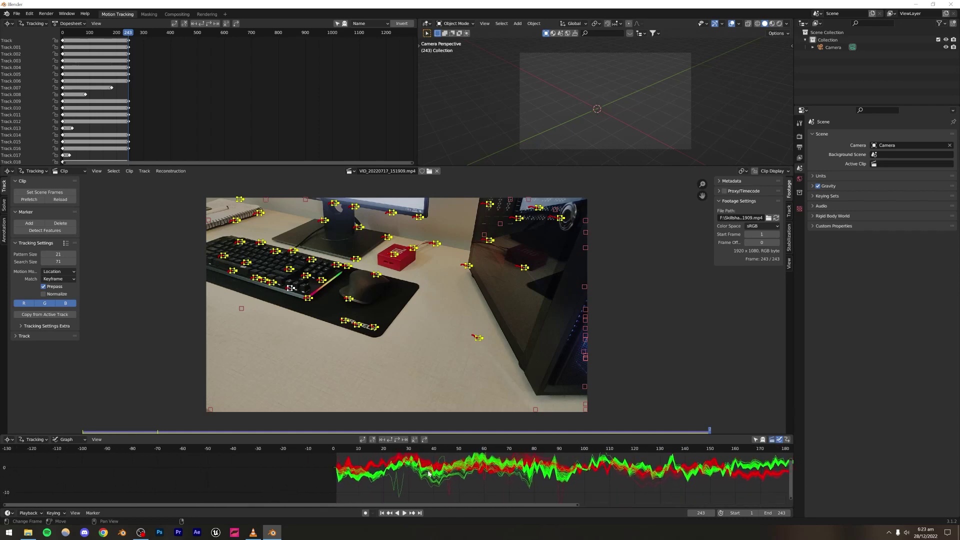
scroll(374, 475, "up", 6)
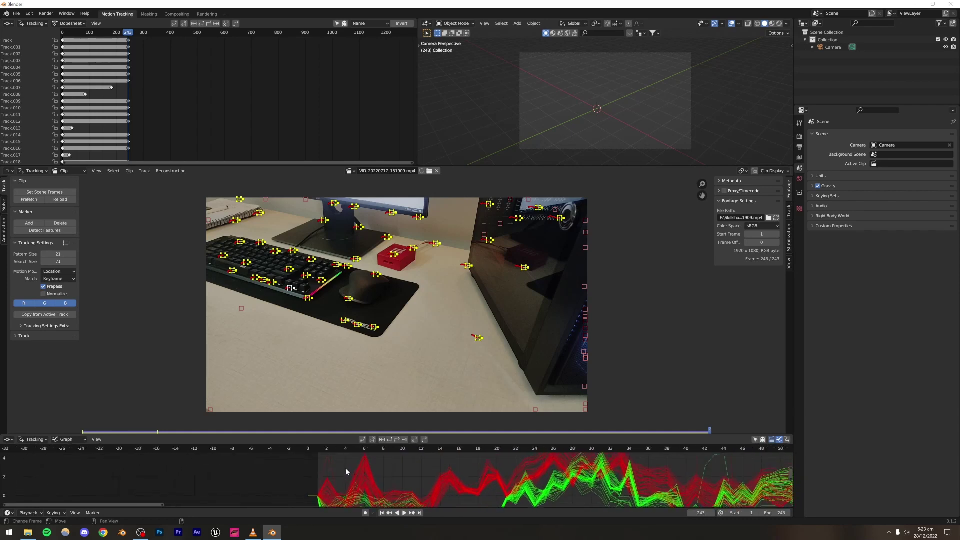
Delete the outlying track curves near frames 2 and 4 in the graph
left_click(329, 466)
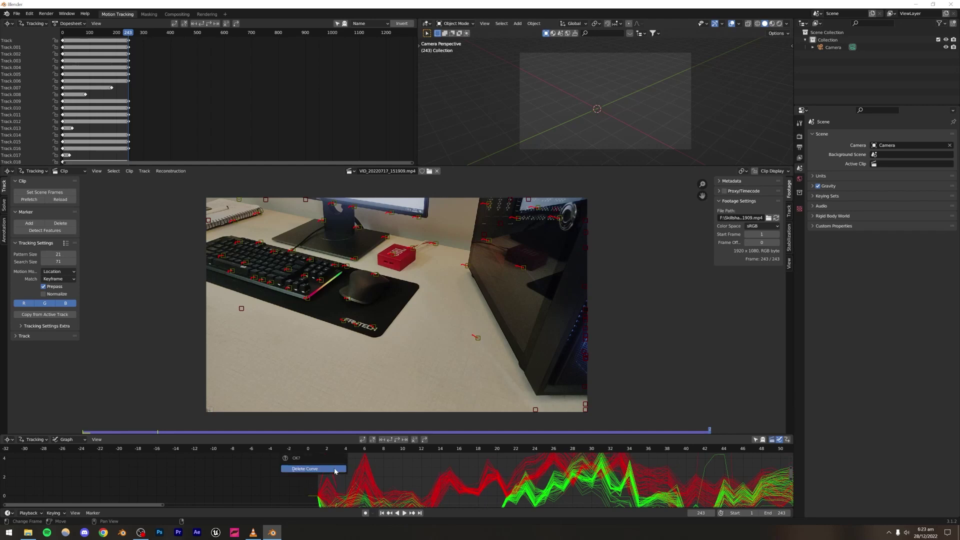
left_click(334, 471)
scroll(418, 484, "down", 3)
middle_click_drag(418, 483, 346, 466)
scroll(375, 465, "up", 2)
scroll(346, 465, "up", 2)
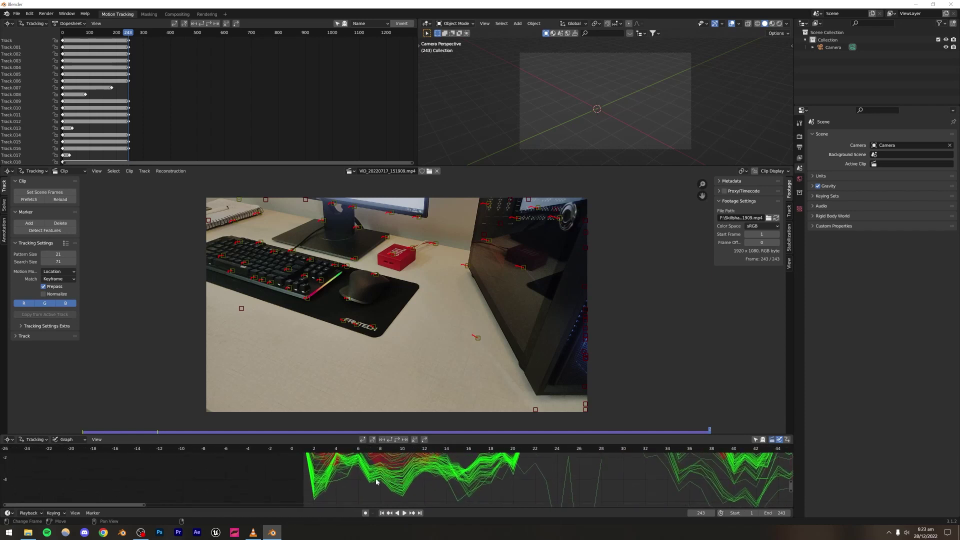
left_click(340, 484)
key("x")
left_click(340, 482)
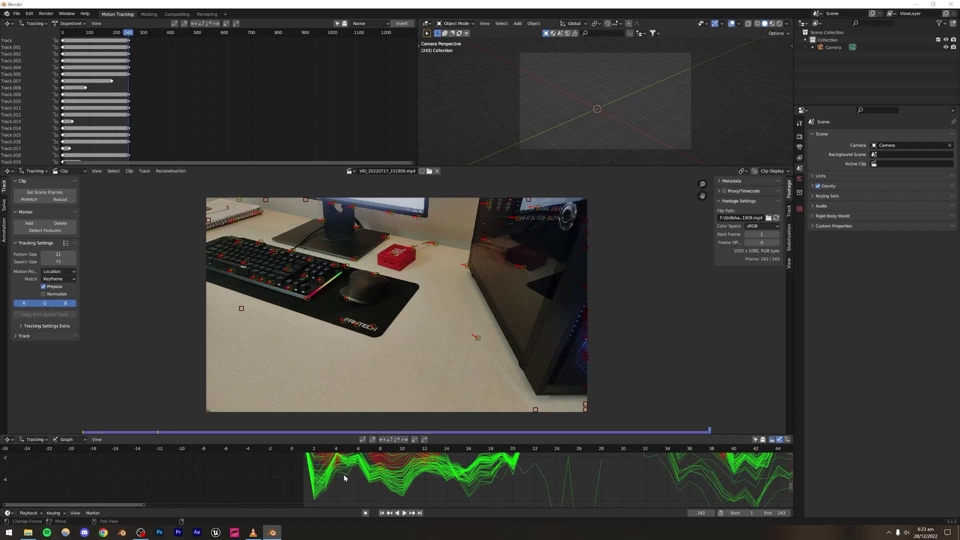
Delete the outlying green track curve around frame 5 in the graph
scroll(357, 482, "down", 3)
middle_click_drag(357, 482, 347, 483)
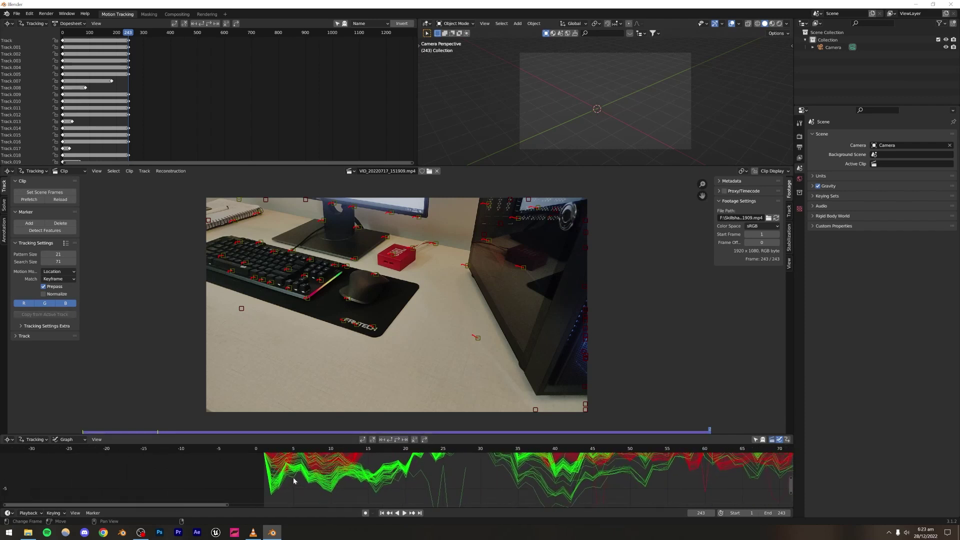
left_click(293, 481)
key("x")
left_click(293, 478)
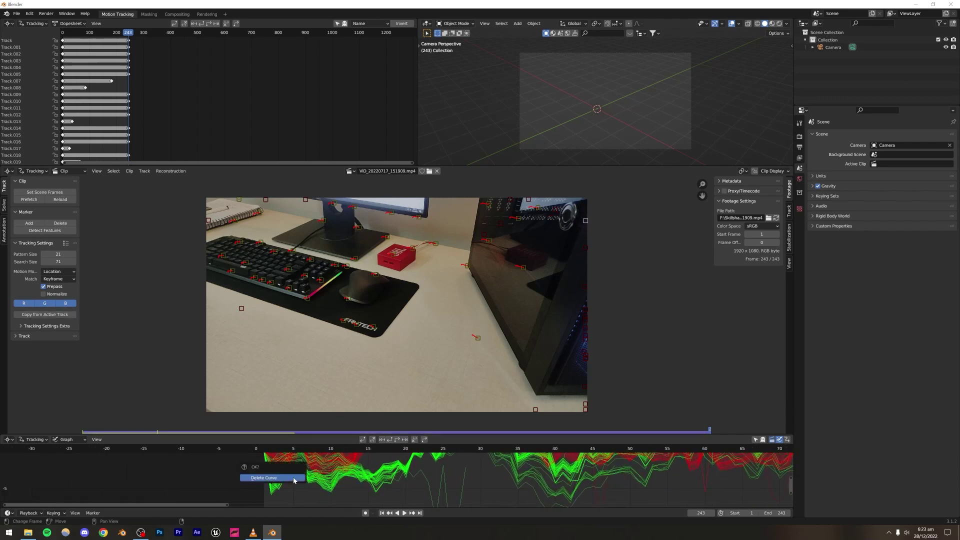
left_click(293, 479)
Delete further outlying track curves in the graph, including the stray one around frame 83
middle_click_drag(391, 490, 298, 488)
left_click(335, 484)
key("x")
left_click(332, 485)
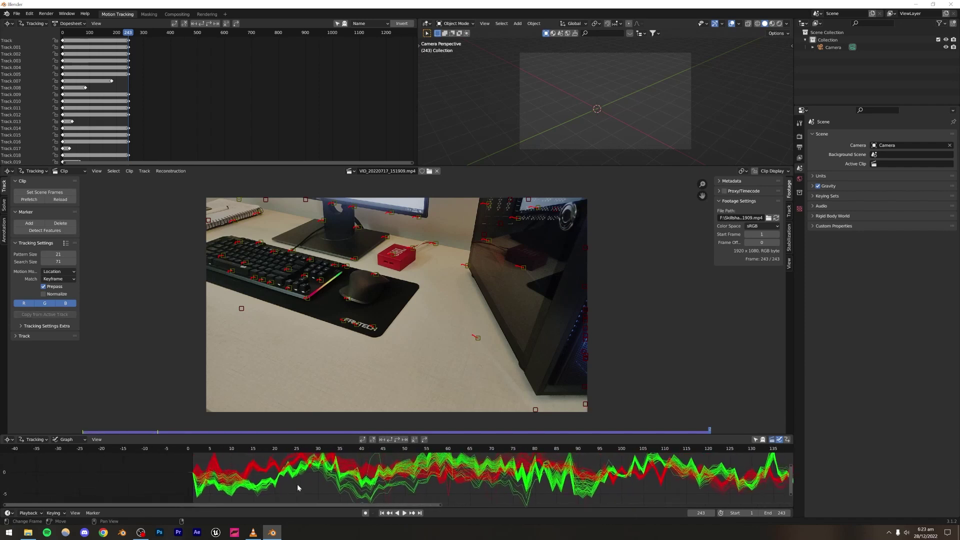
middle_click_drag(357, 488, 310, 484)
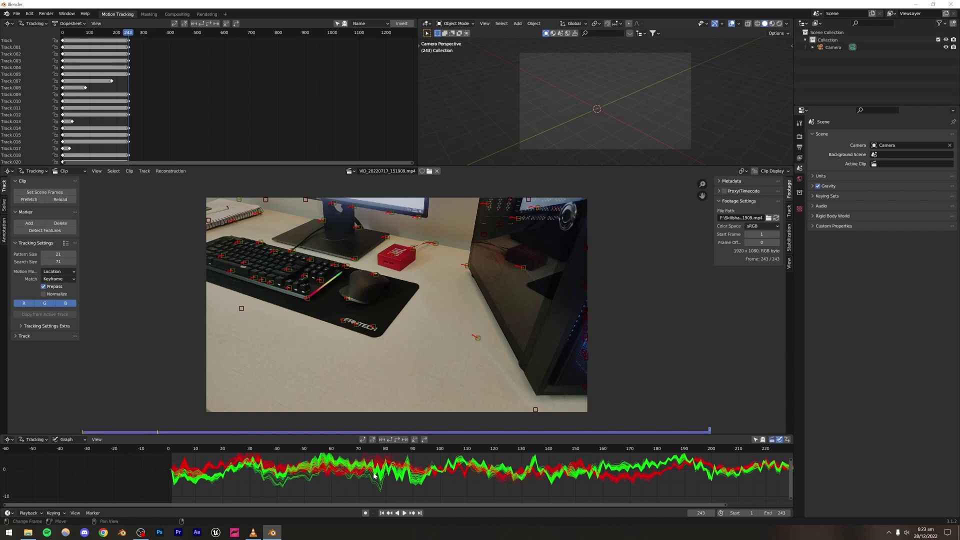
mouse_move(374, 475)
middle_mouse_down()
mouse_move(329, 492)
mouse_move(358, 478)
middle_mouse_up()
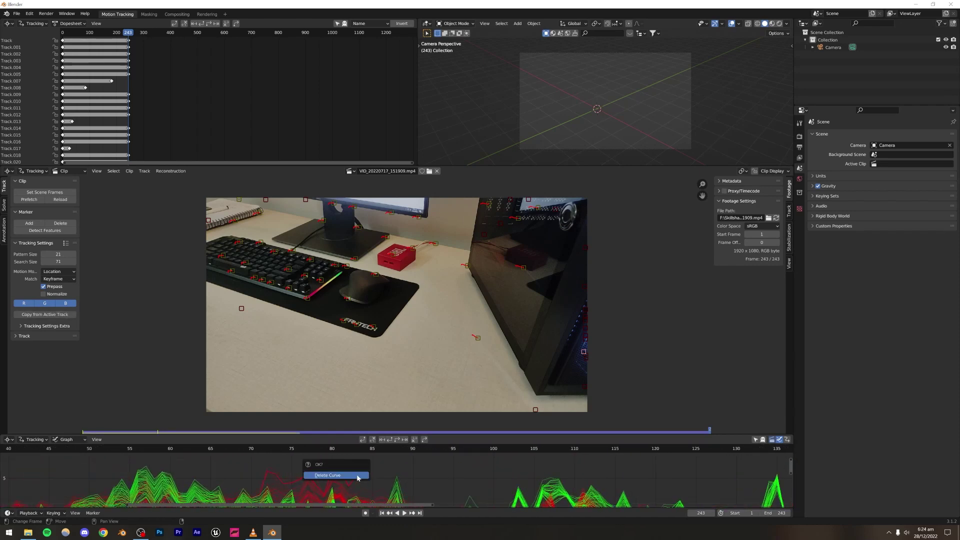
key("Delete")
Delete the track whose green curve dips well below the others around frame 79
scroll(358, 478, "down", 3)
scroll(380, 478, "down", 2)
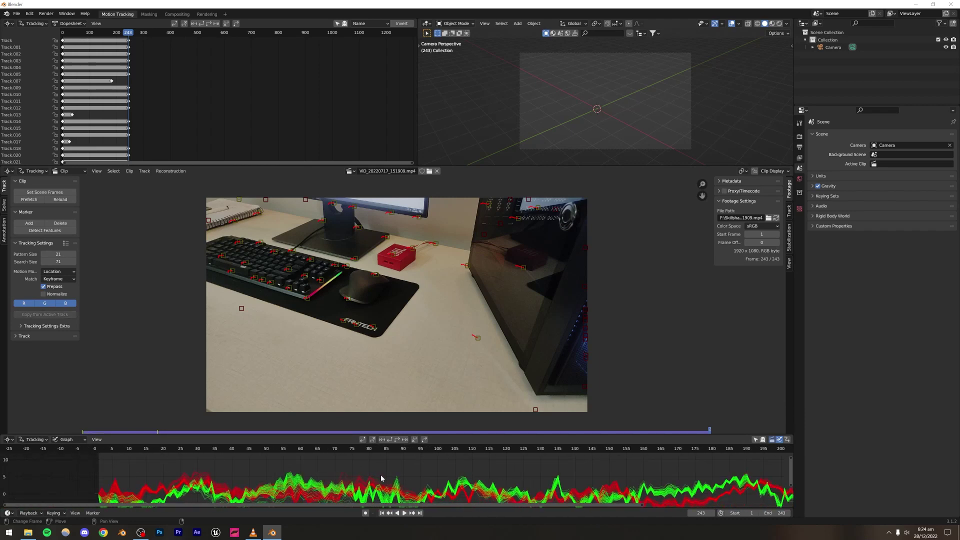
scroll(349, 475, "down", 2)
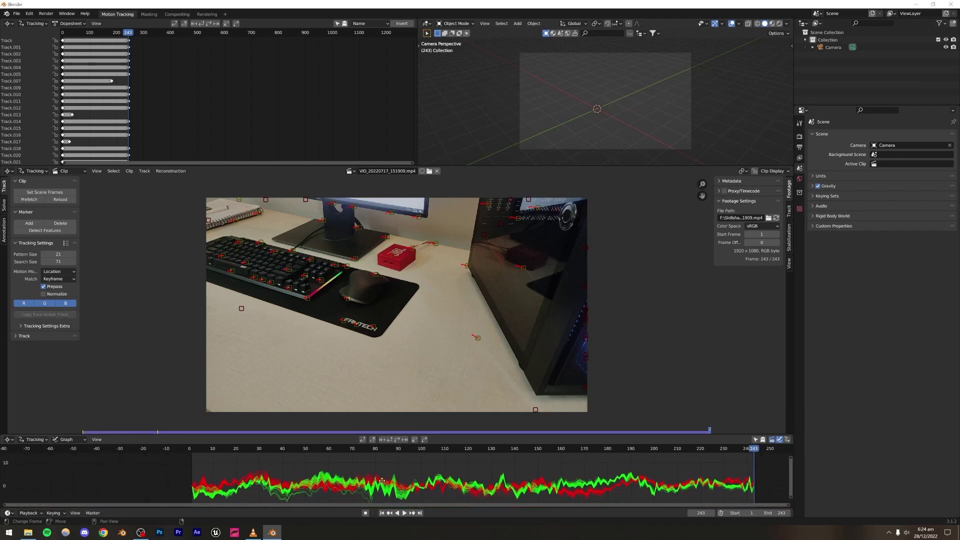
scroll(346, 470, "right", 4, "ctrl")
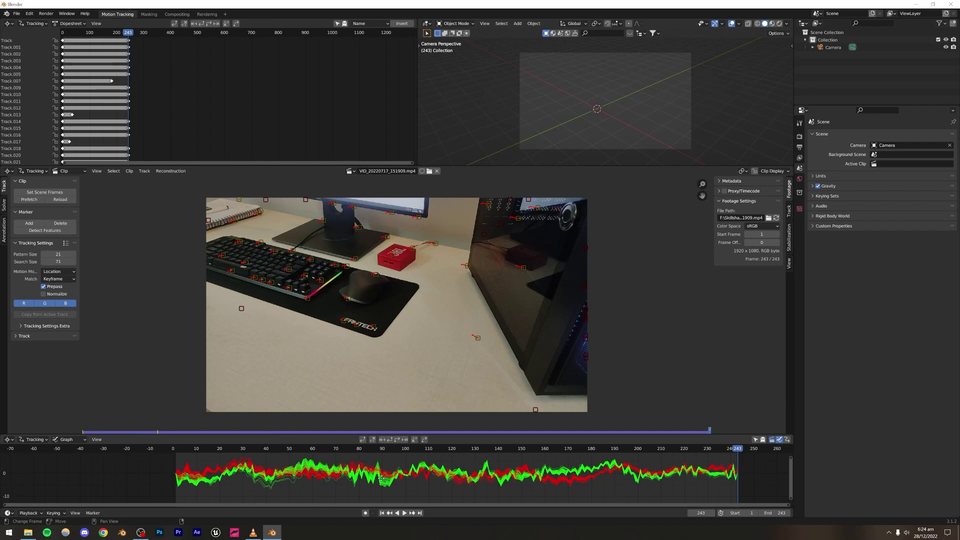
middle_click_drag(339, 474, 322, 477)
scroll(270, 484, "right", 2, "ctrl")
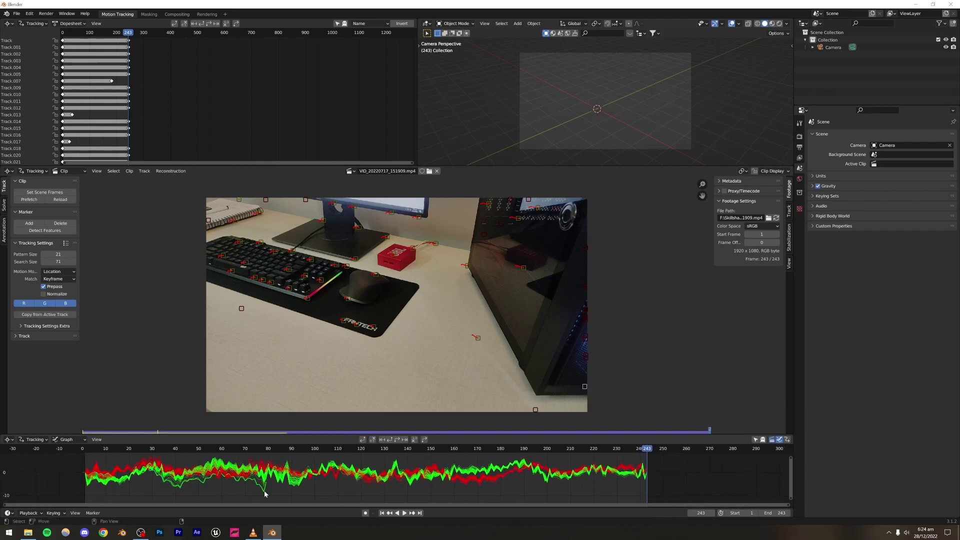
middle_click_drag(474, 487, 389, 485)
scroll(448, 485, "down", 3)
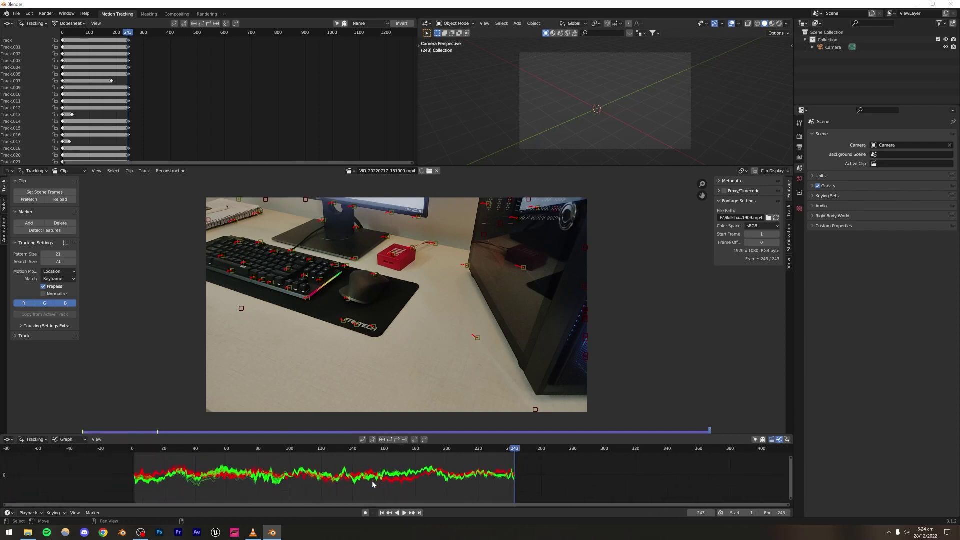
Check the remaining track curves across the whole clip for further outliers
scroll(322, 484, "up", 2)
scroll(349, 483, "left", 3, "ctrl")
scroll(389, 483, "up", 1)
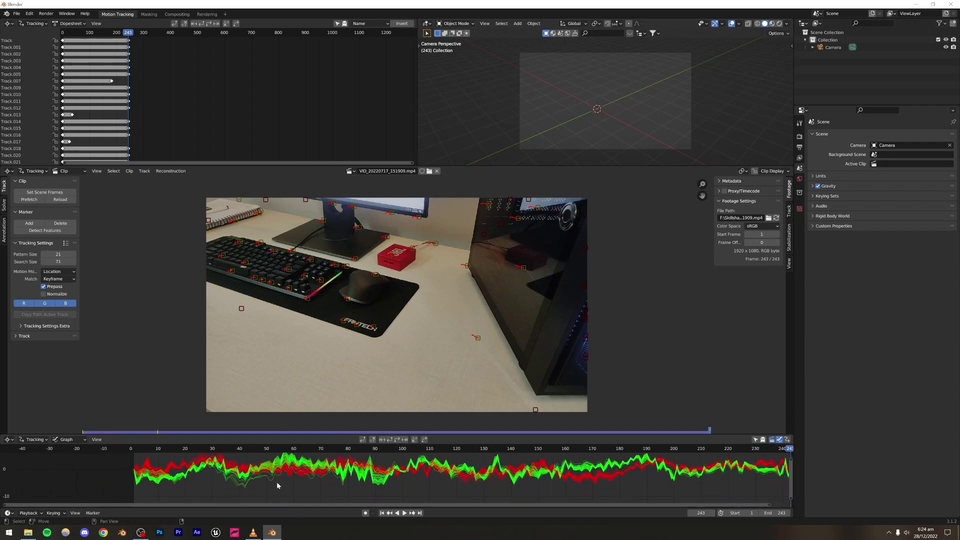
scroll(283, 480, "down", 3)
scroll(283, 481, "down", 2)
scroll(350, 477, "up", 2)
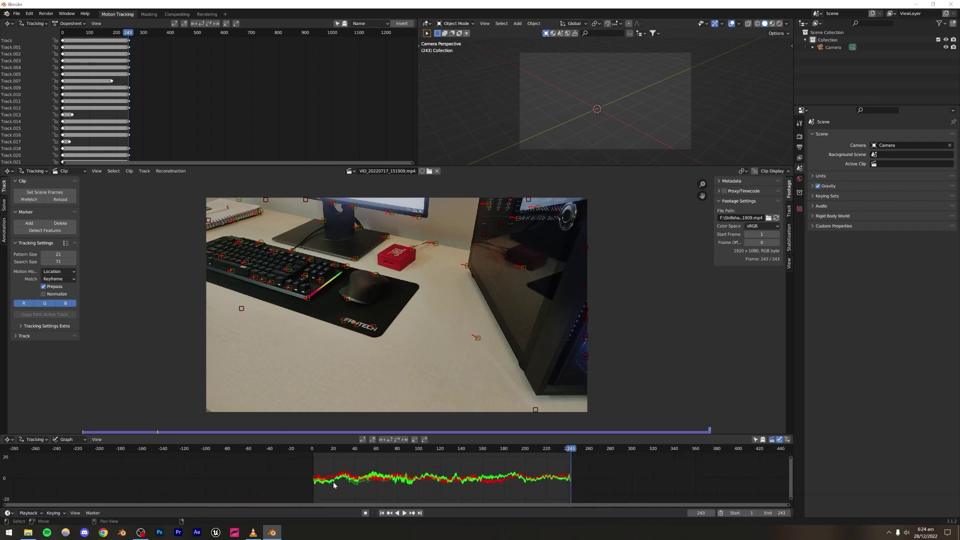
scroll(389, 482, "right", 2, "ctrl")
scroll(365, 483, "up", 2)
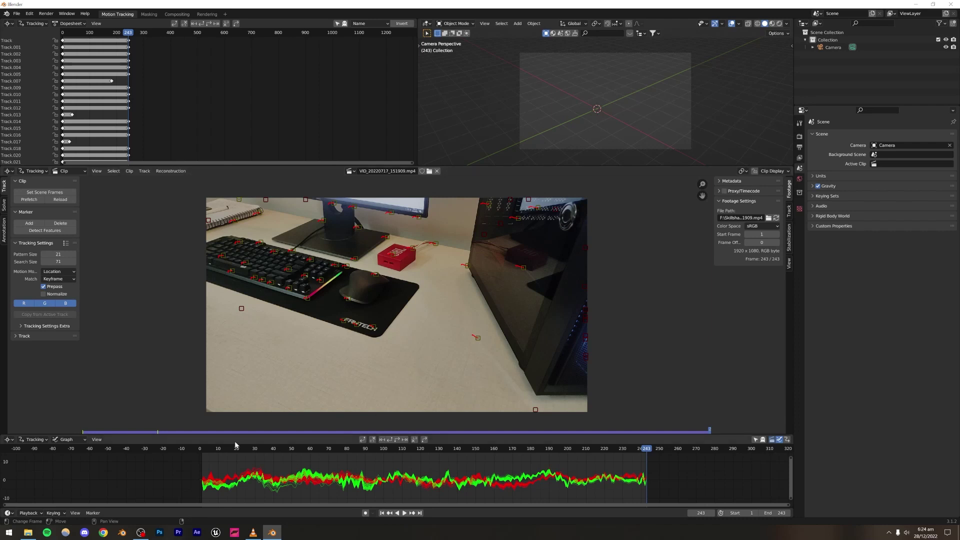
Go back to frame 1 and apply the Blurry Footage preset to the tracking settings
left_click_drag(220, 450, 202, 450)
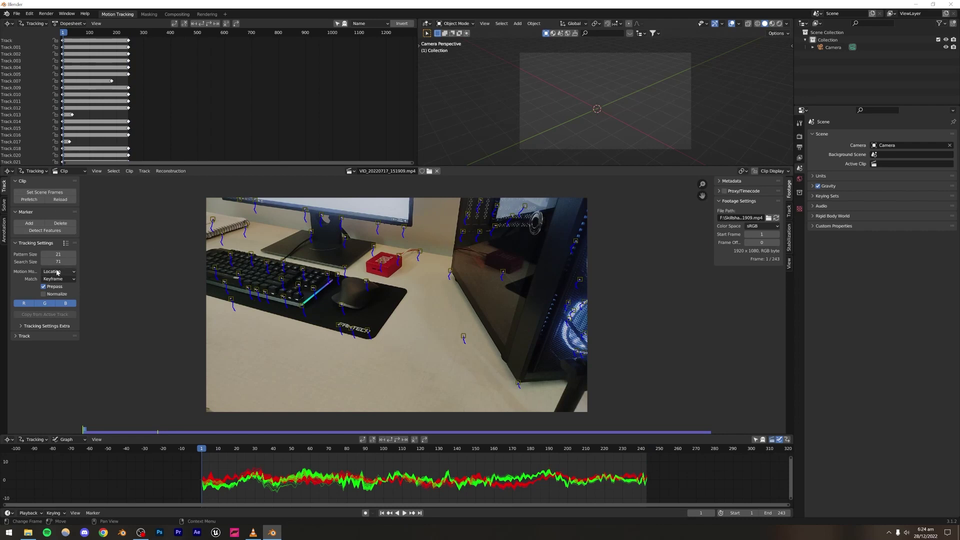
left_click(65, 243)
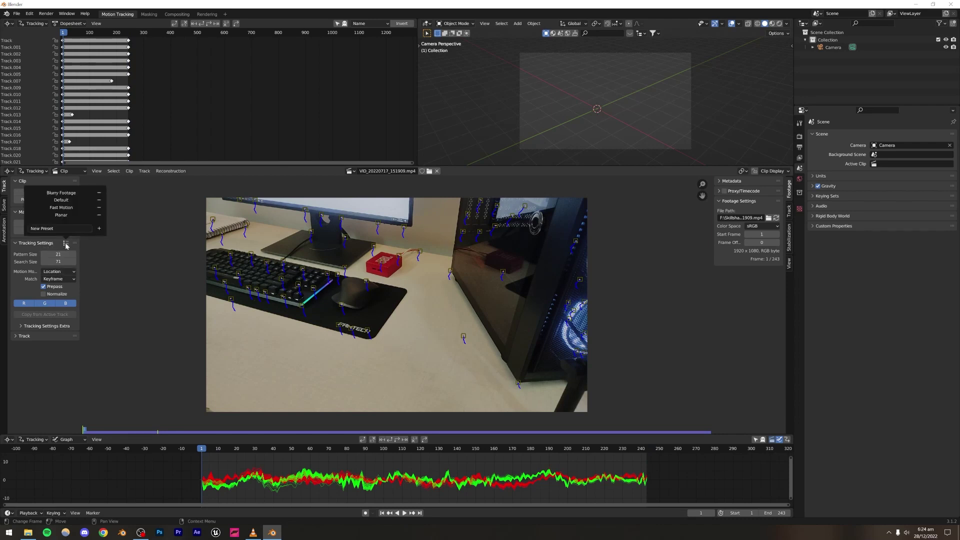
left_click(61, 192)
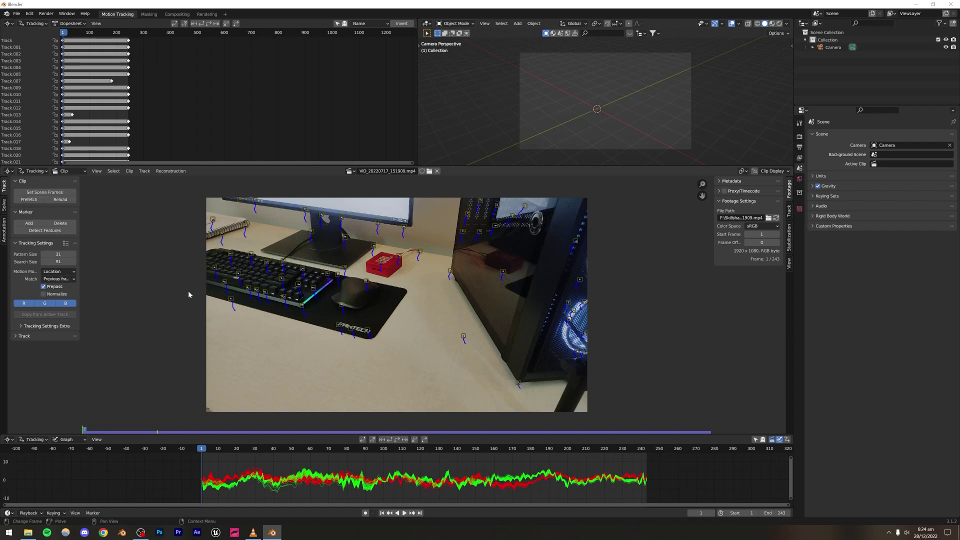
left_click(65, 243)
Solve the camera motion with keyframes 1 and 30 from the cleaned-up tracks
left_click(4, 206)
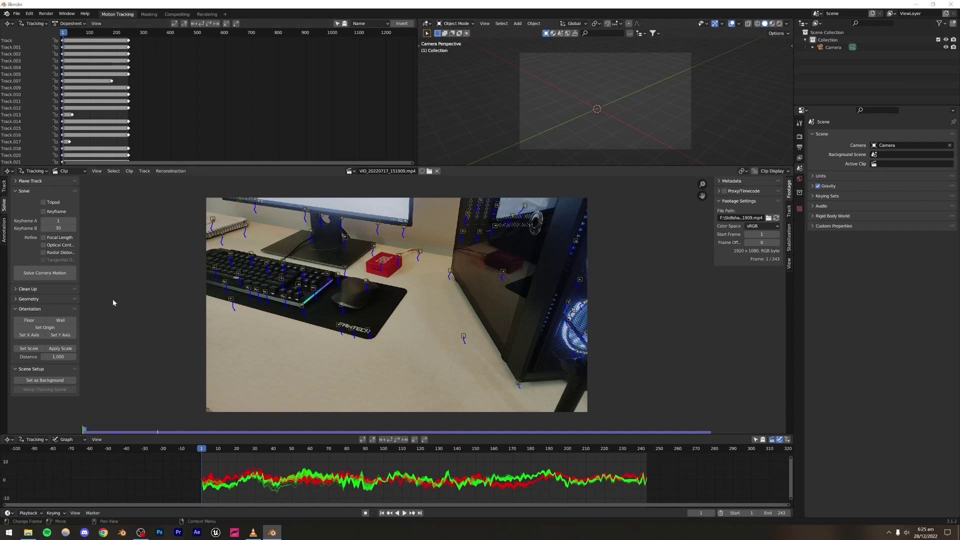
left_click(45, 275)
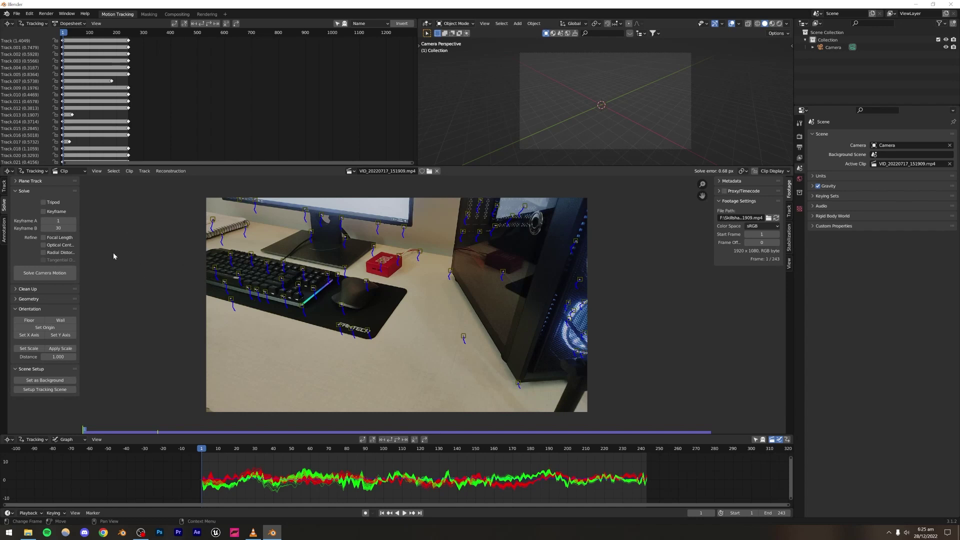
Review the marker tracks in the footage at frames 94, 194 and 222
left_click(4, 188)
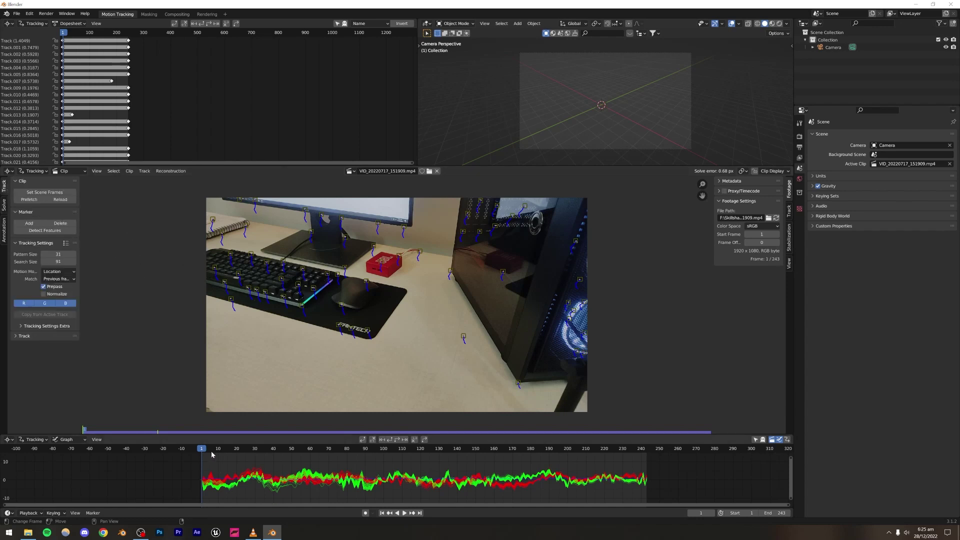
left_click_drag(202, 448, 373, 450)
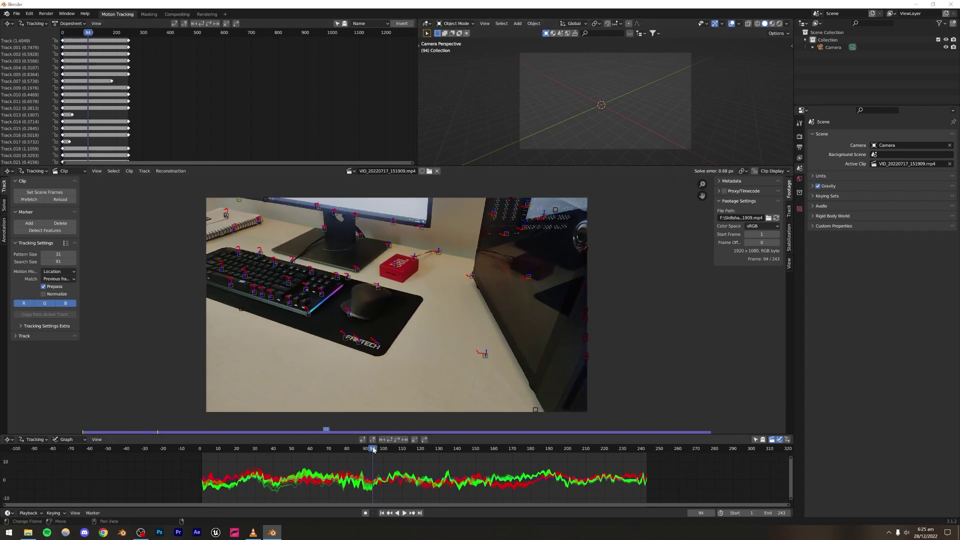
left_click(45, 231)
key("Delete")
left_click_drag(383, 453, 558, 455)
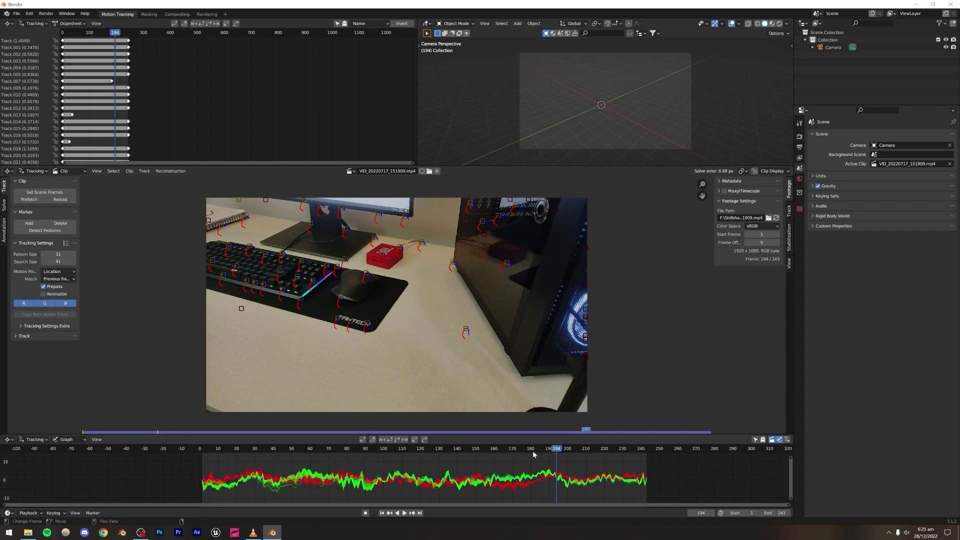
left_click_drag(533, 454, 608, 451)
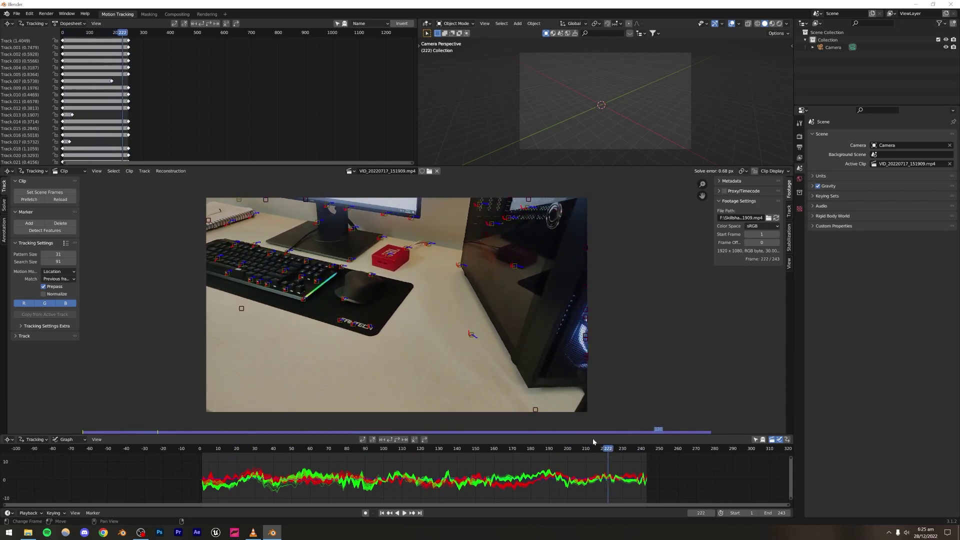
Set the tracked footage as the background of the scene camera
left_click(4, 206)
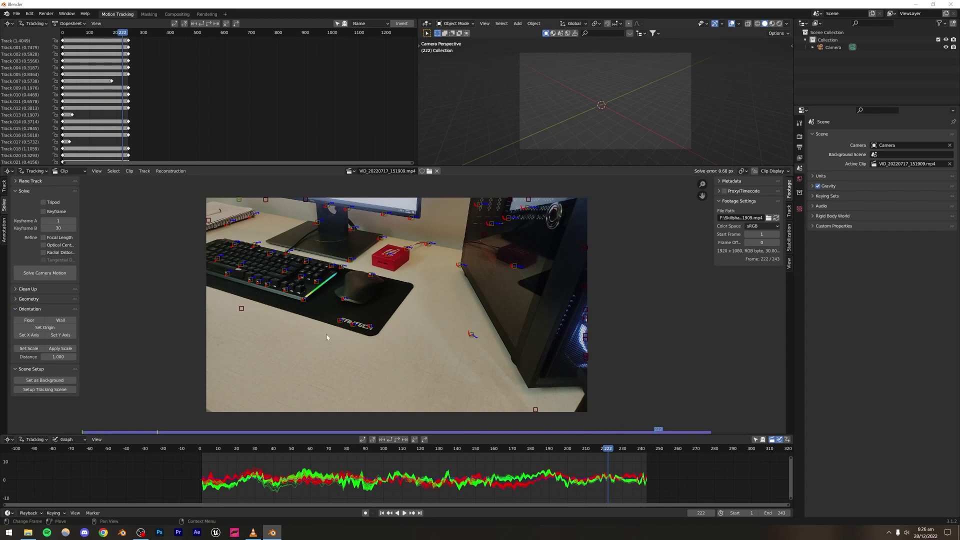
left_click(41, 381)
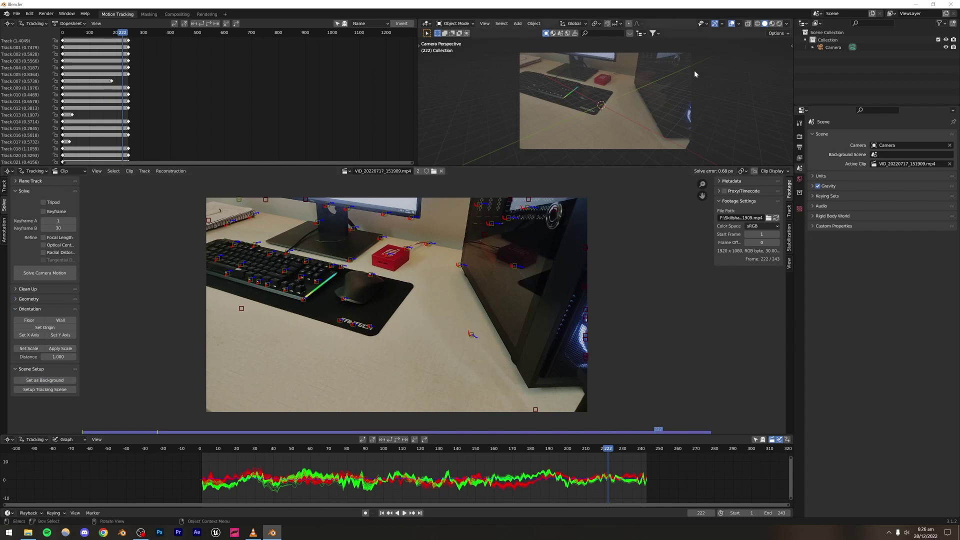
Set up the tracking scene from the solved footage and enlarge the 3D viewport in height and width
left_click(43, 390)
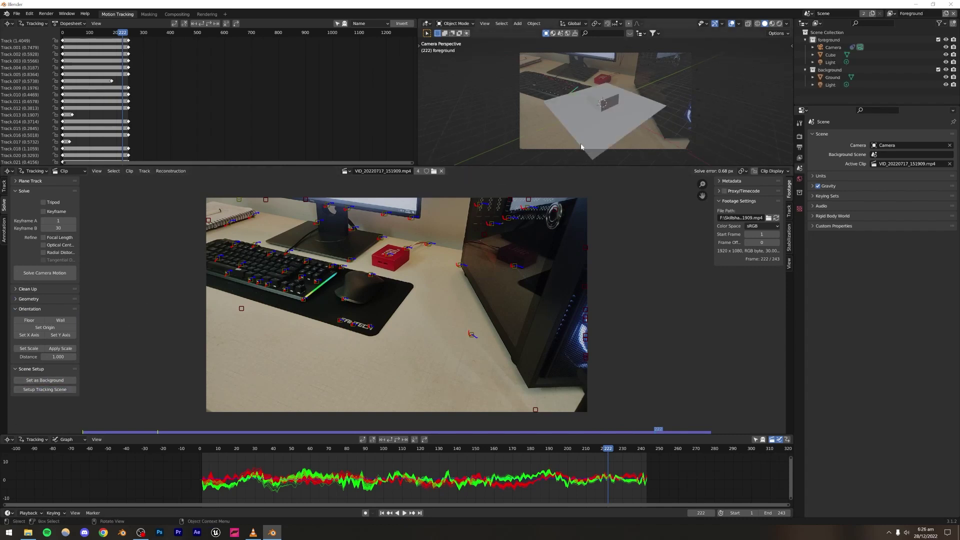
left_click_drag(464, 166, 439, 398)
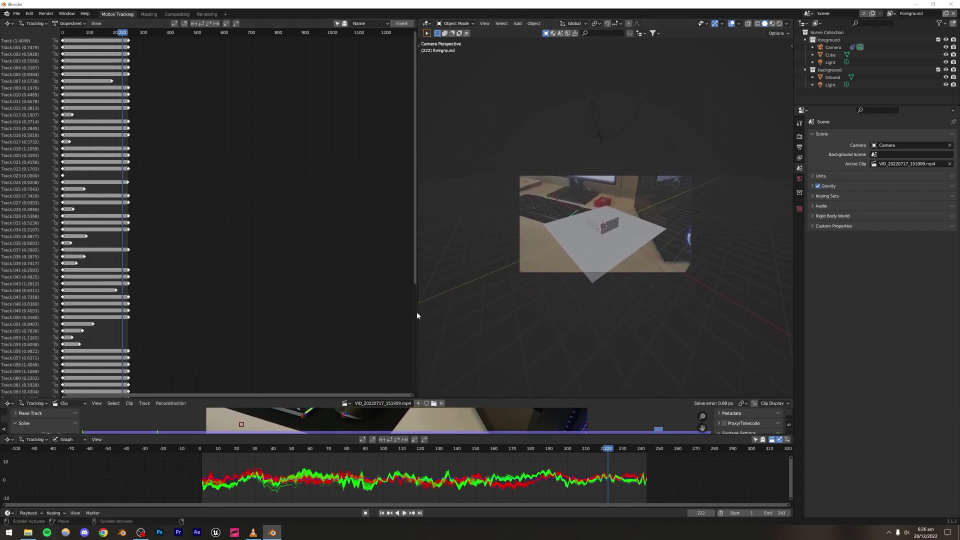
left_click_drag(418, 311, 122, 300)
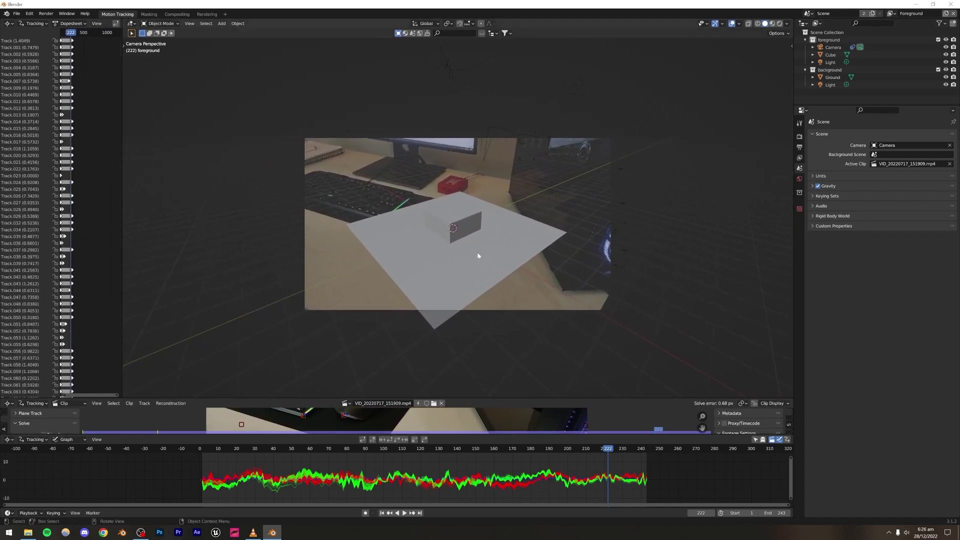
Delete the default cube from the tracking scene
scroll(475, 254, "up", 3)
scroll(471, 256, "down", 2)
left_click(457, 227)
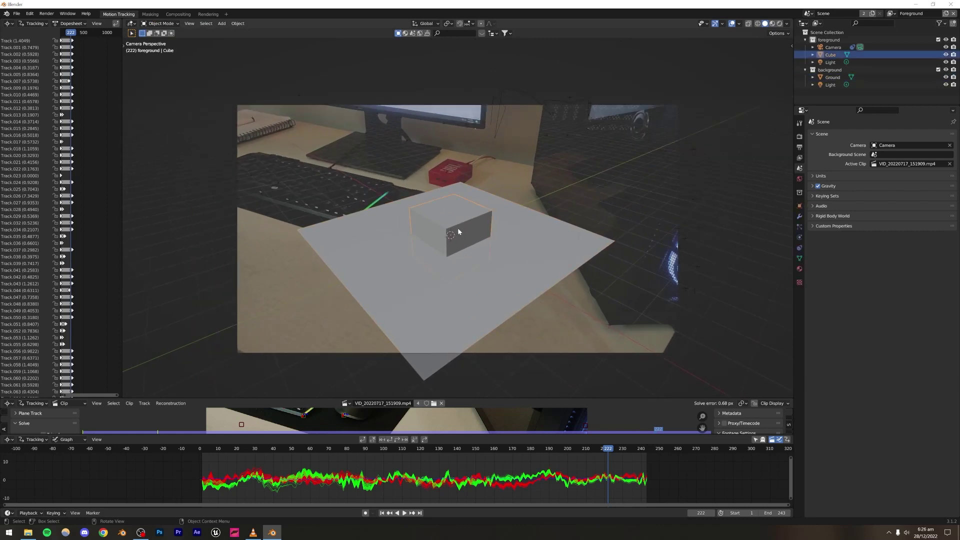
key("Delete")
Rotate the Ground plane about the Z axis and scale it down to just under half its size
left_click(434, 272)
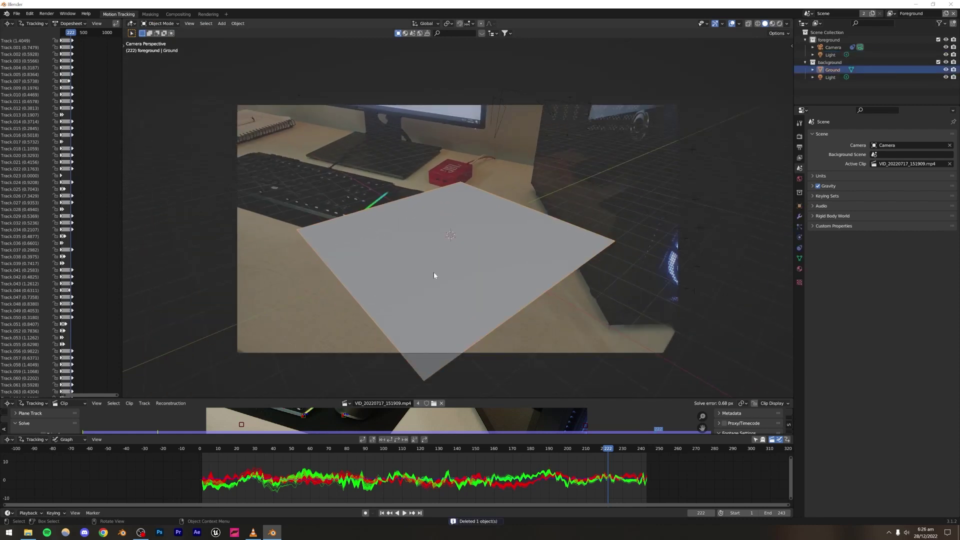
key("r")
key("z")
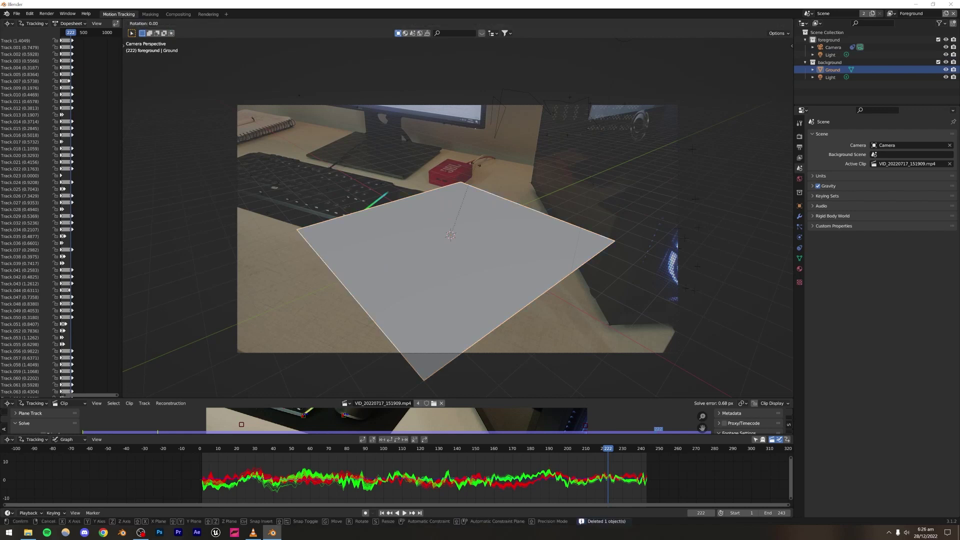
left_click(429, 146)
key("s")
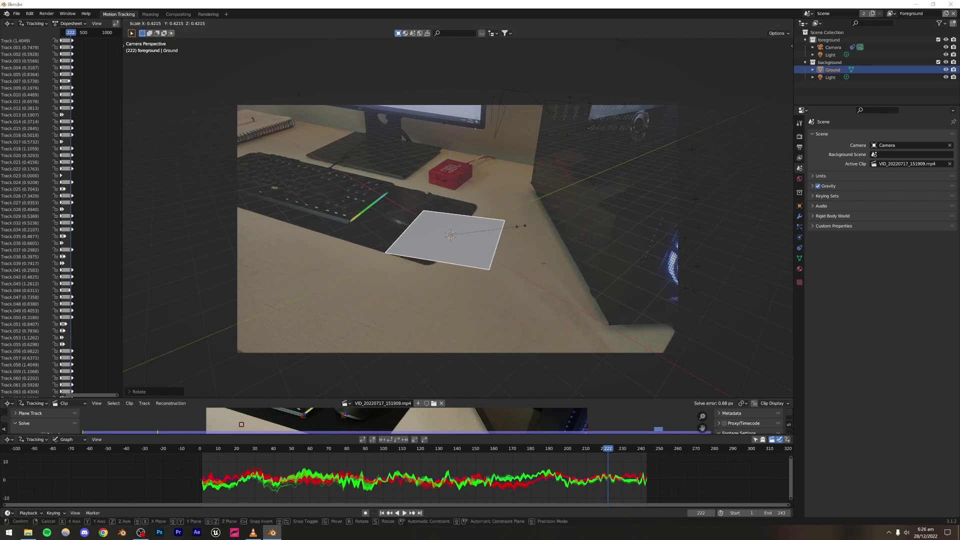
left_click(520, 202)
key("r")
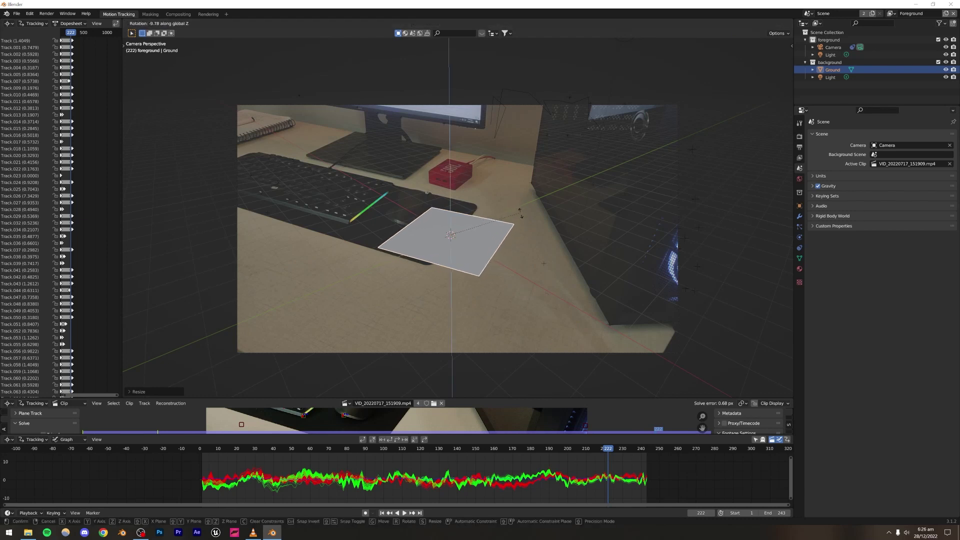
Move the Ground plane in the XY plane to the desk area beside the mouse pad and turn it about Z
key("g")
key("shift+z")
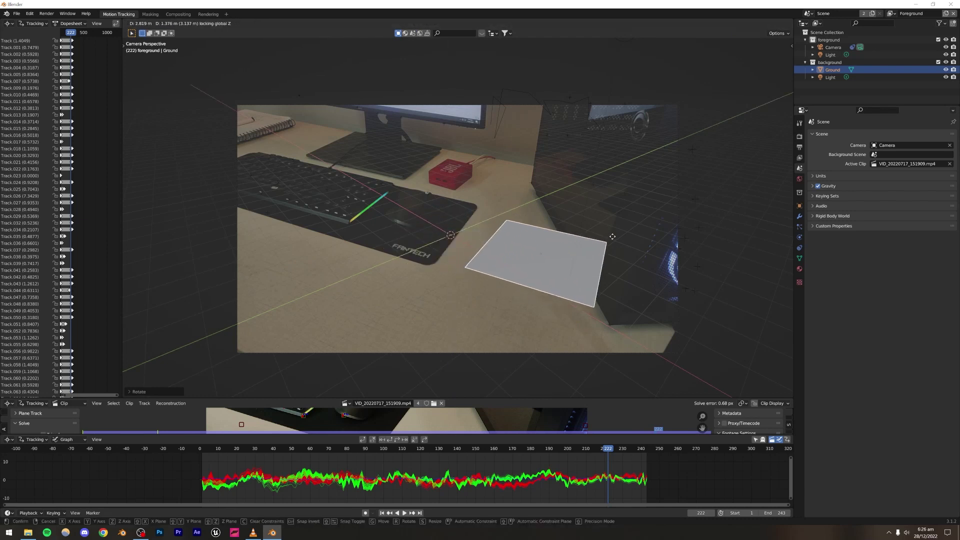
left_click(582, 234)
key("r")
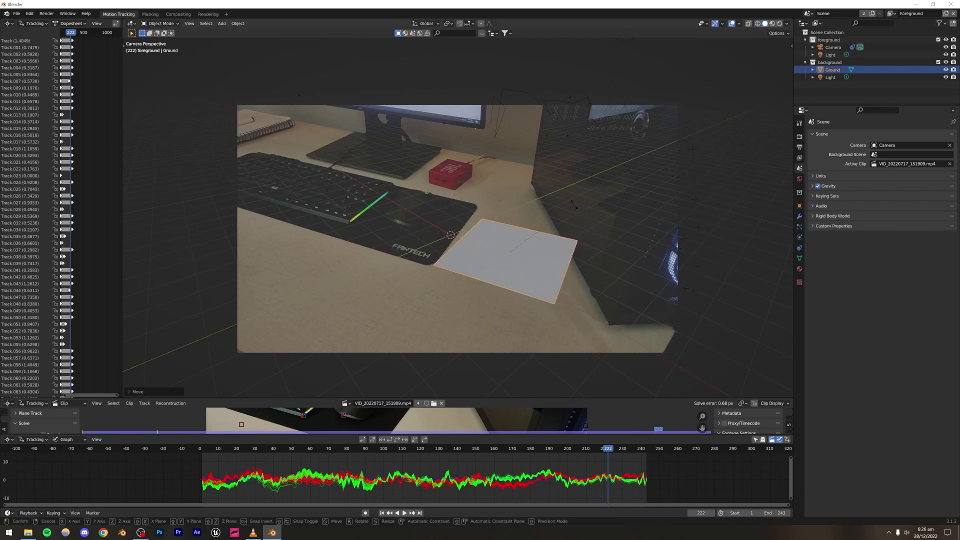
key("z")
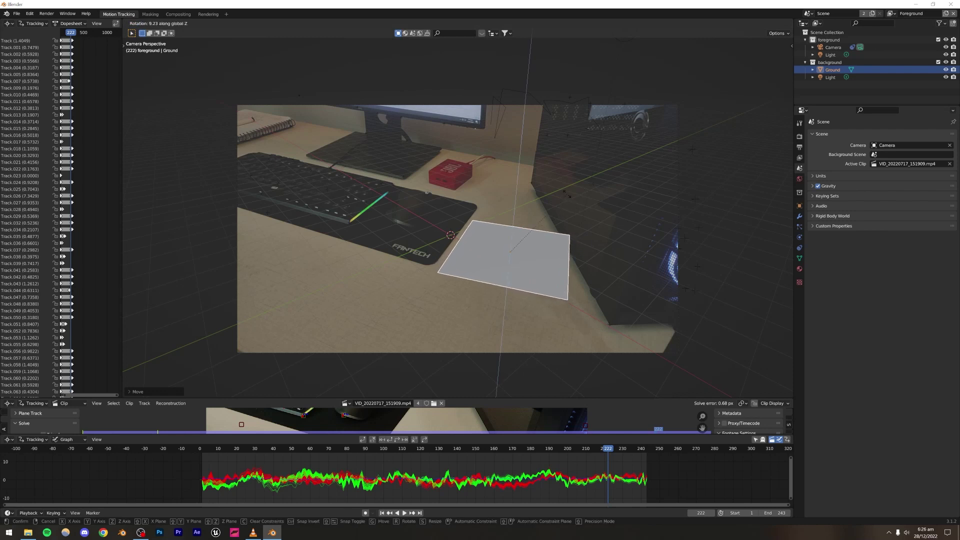
left_click(566, 193)
Fine-tune the Ground plane's XY position and Z rotation so its edge lines up with the mouse pad's short edge
key("g")
key("shift+z")
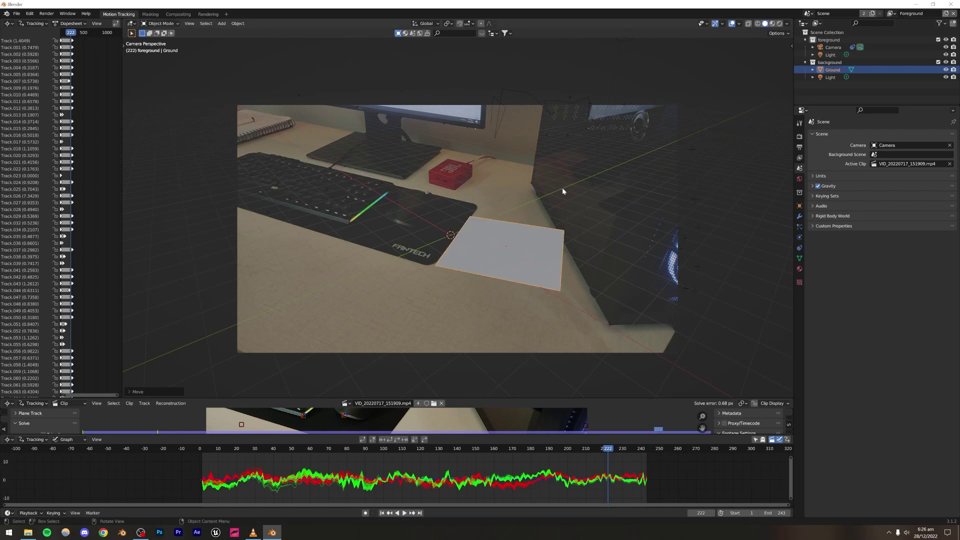
left_click(562, 188)
key("r")
key("z")
left_click(563, 189)
left_click(502, 249)
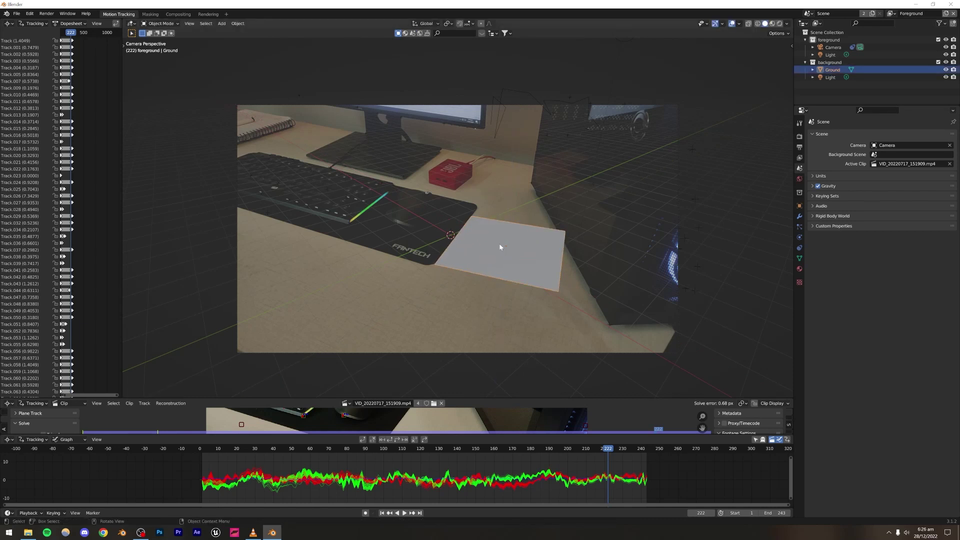
key("g")
key("shift+z")
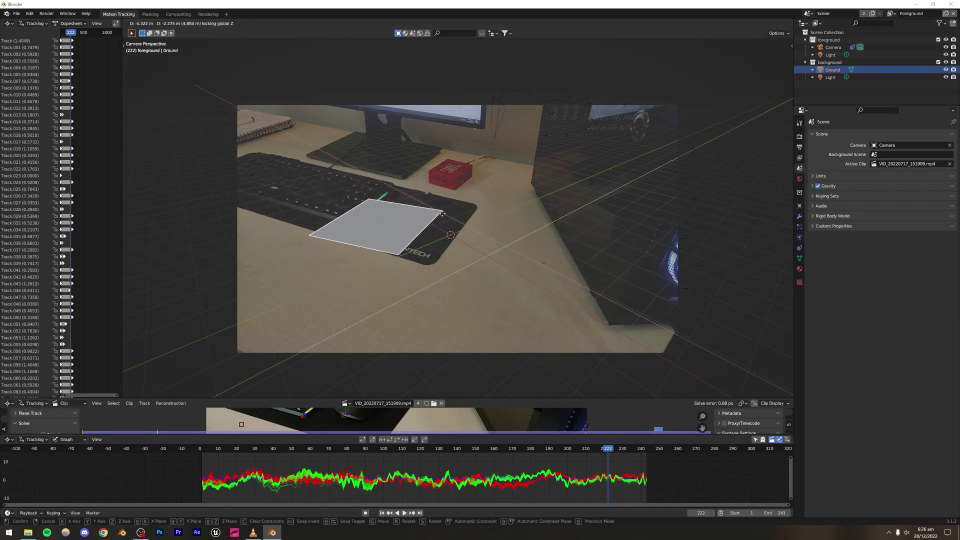
left_click(472, 206)
left_click(509, 196)
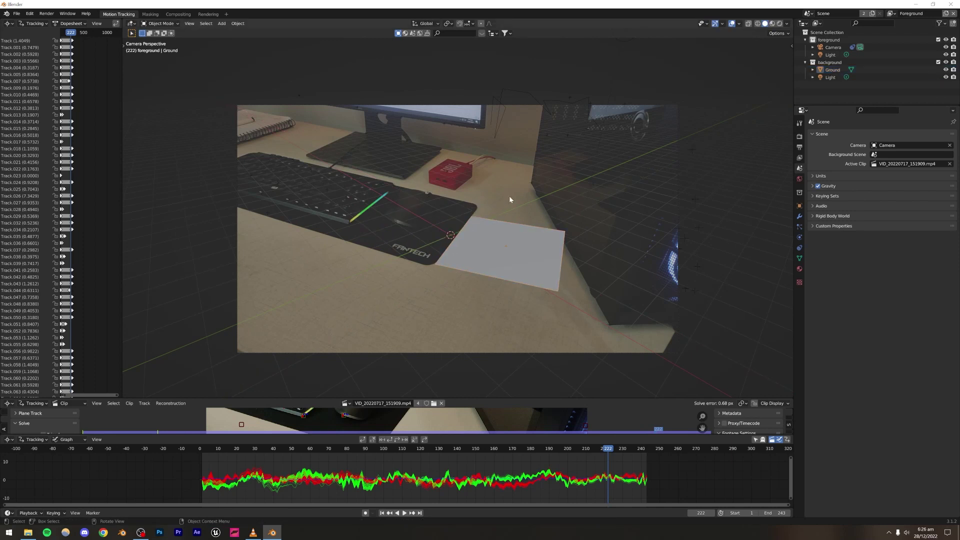
Examine the Ground plane's height against the tracking points outside the camera view, and return to the camera view
middle_click_drag(509, 196, 490, 241)
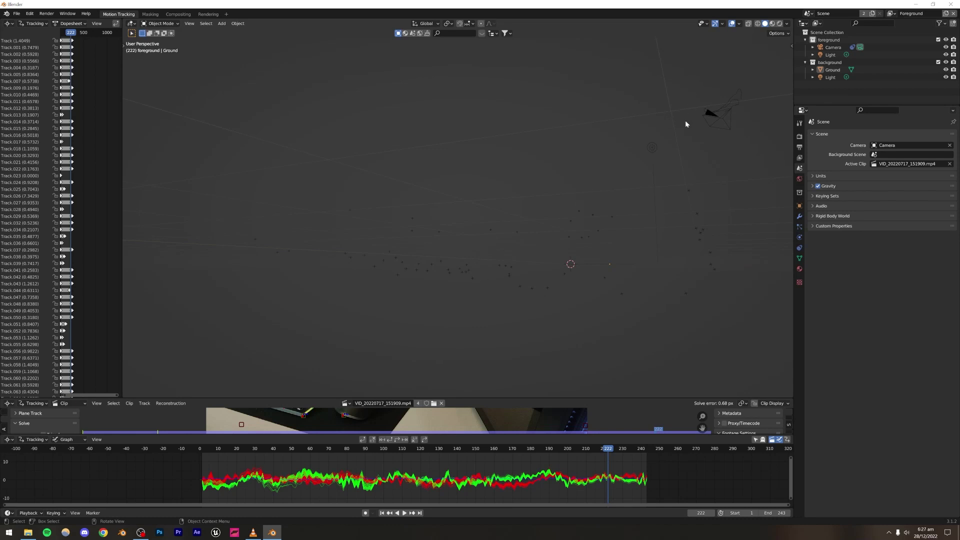
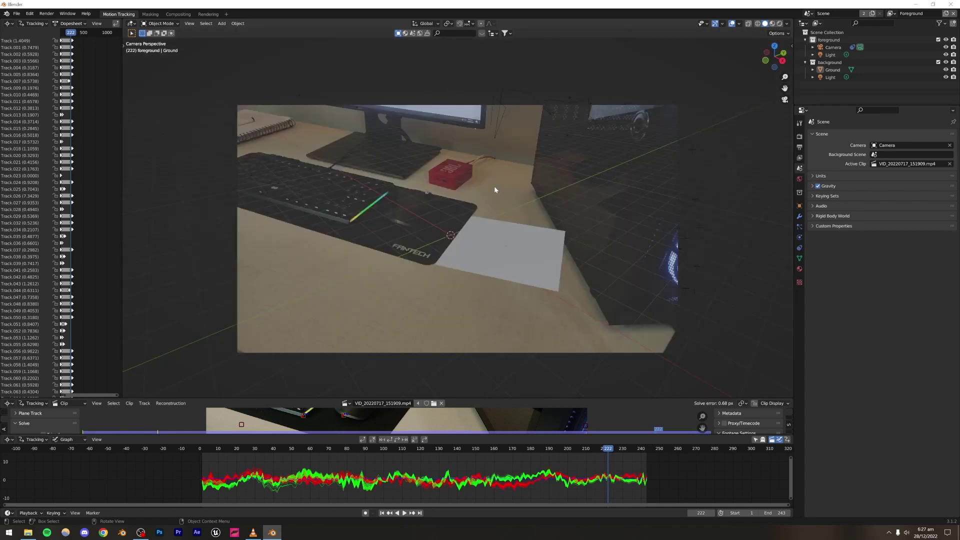
left_click(493, 206)
left_click(440, 213)
middle_click_drag(394, 216, 480, 213)
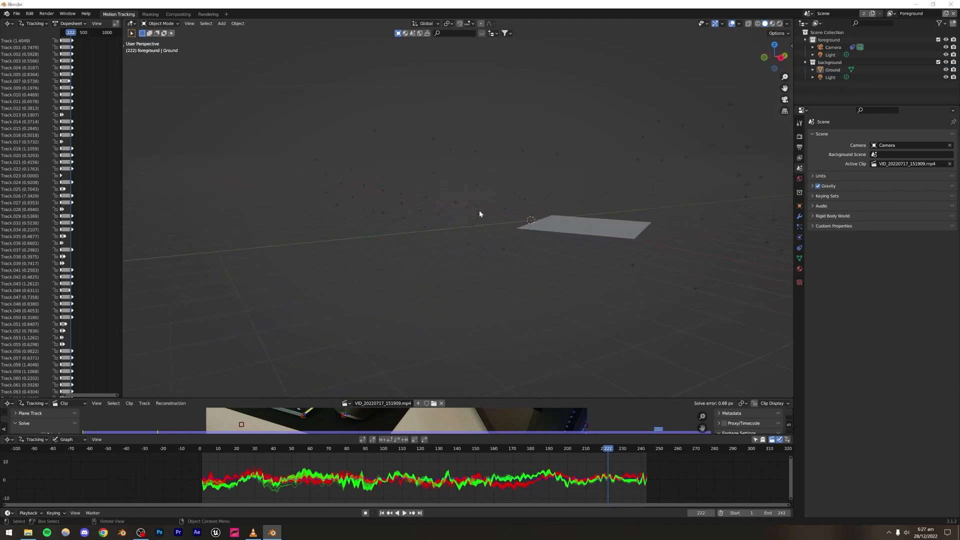
left_click(784, 100)
Move the Ground plane in the XY plane onto the keyboard beside its lit edge
scroll(772, 98, "up", 3)
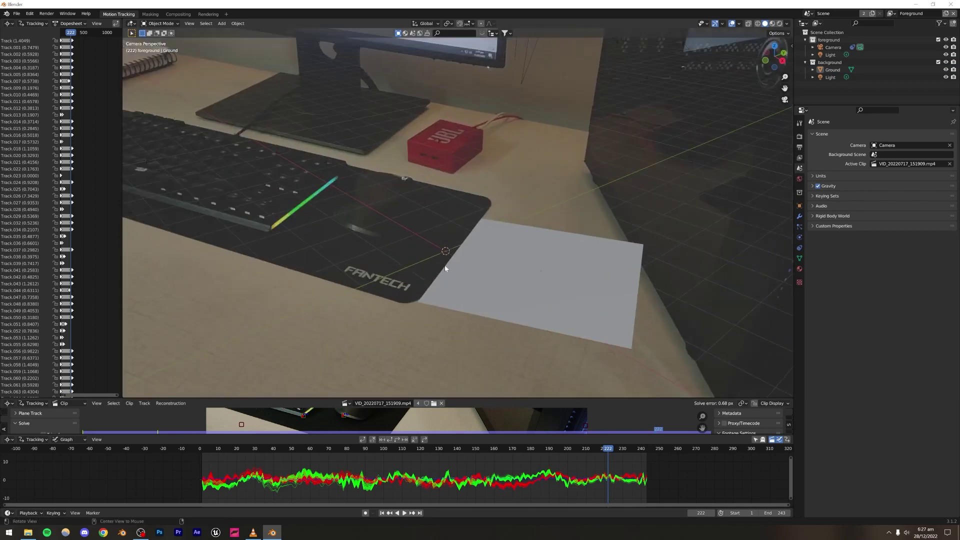
middle_click_drag(772, 98, 553, 289, "shift")
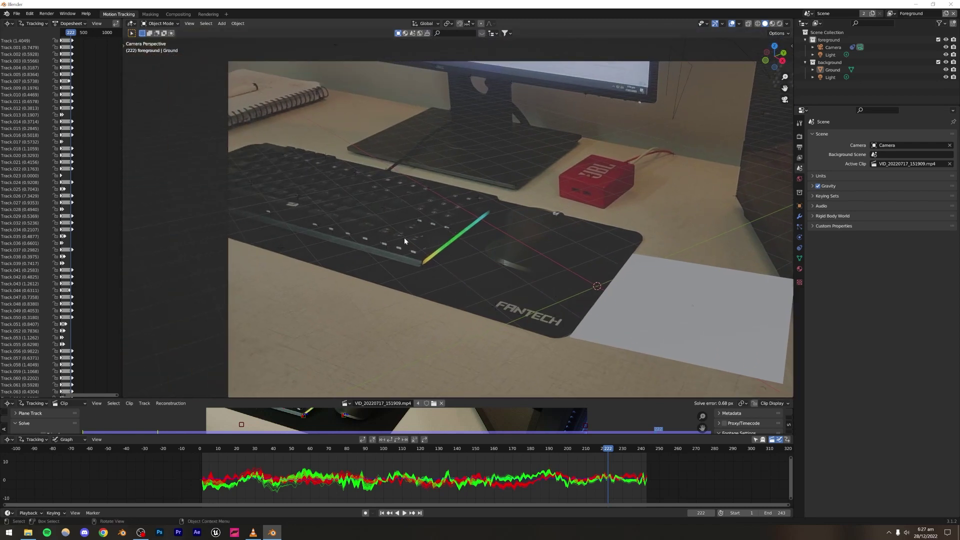
left_click(649, 295)
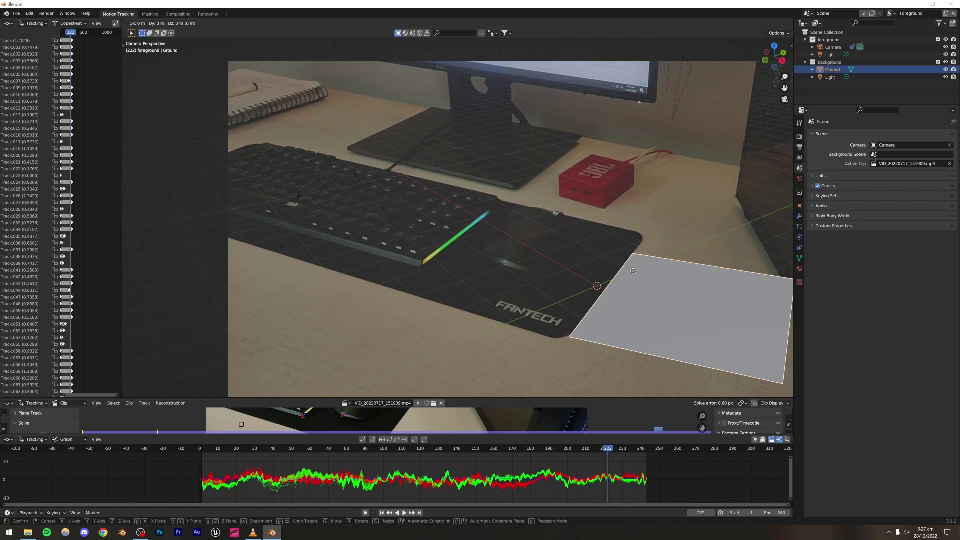
key("g")
key("shift+z")
left_click(333, 182)
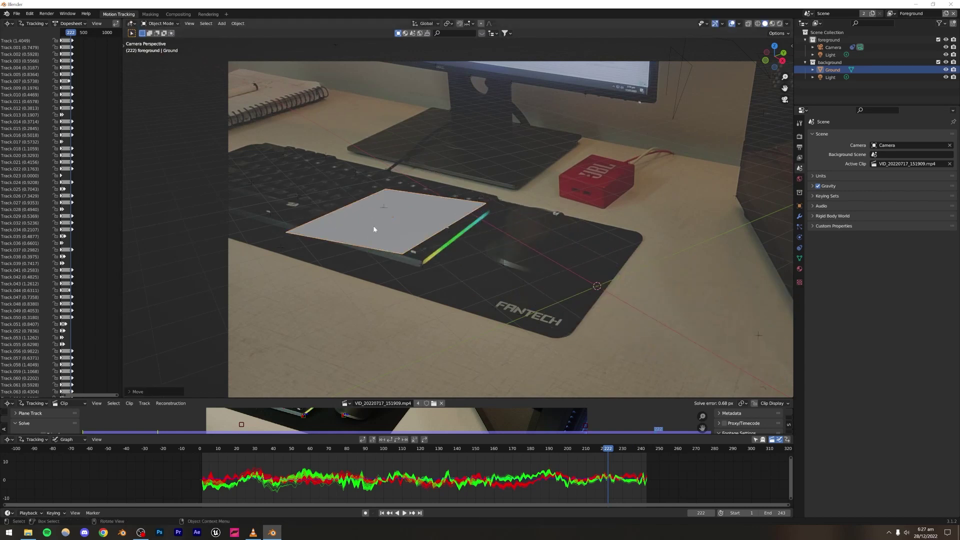
middle_click_drag(391, 226, 431, 239)
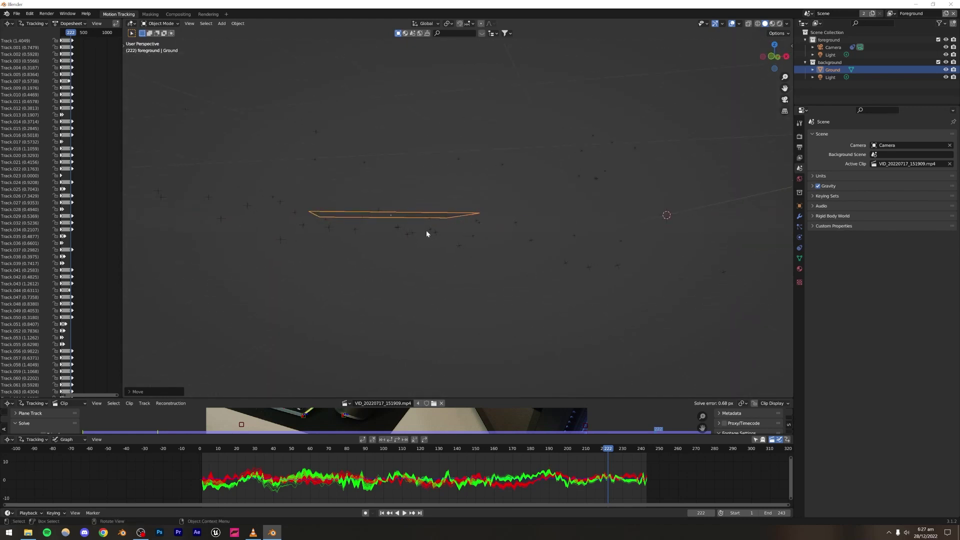
middle_click_drag(532, 233, 540, 253)
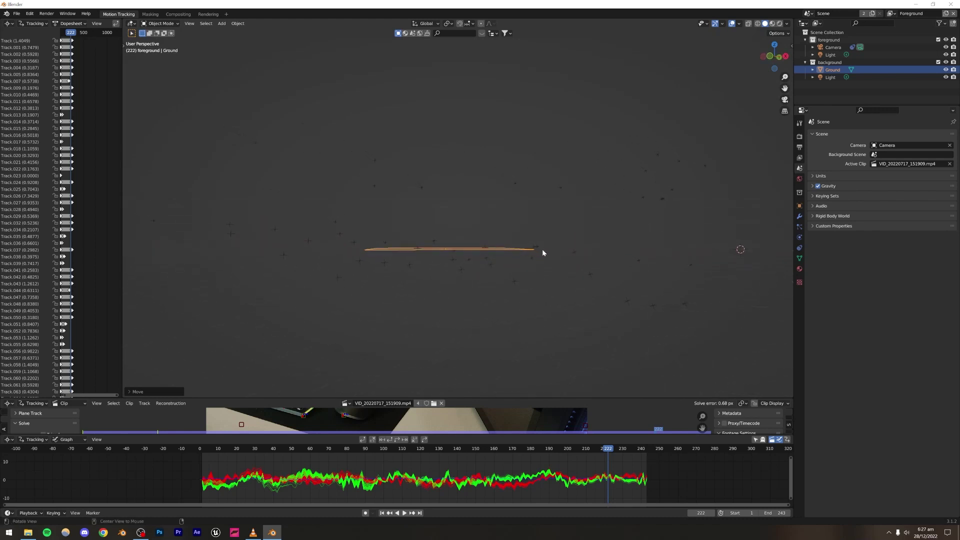
key("r")
key("x")
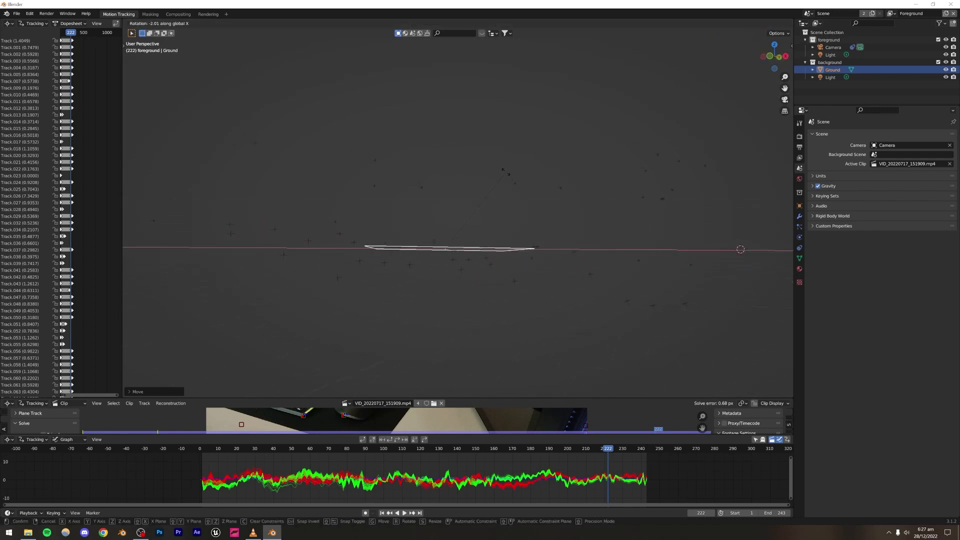
key("Escape")
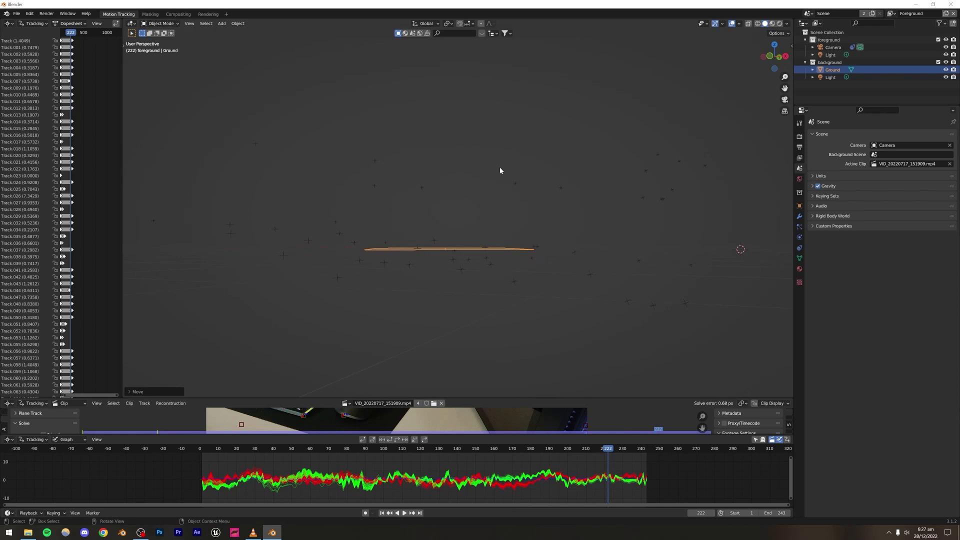
Switch the transform orientation to Local and tilt the Ground plane about its X and Y axes to follow the keyboard's tracking points
left_click(424, 23)
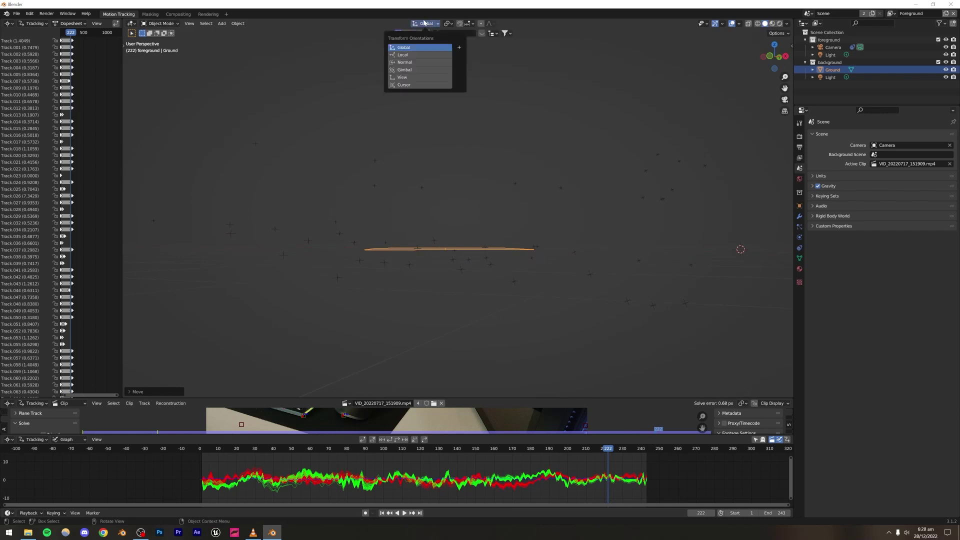
left_click(403, 55)
key("r")
key("x")
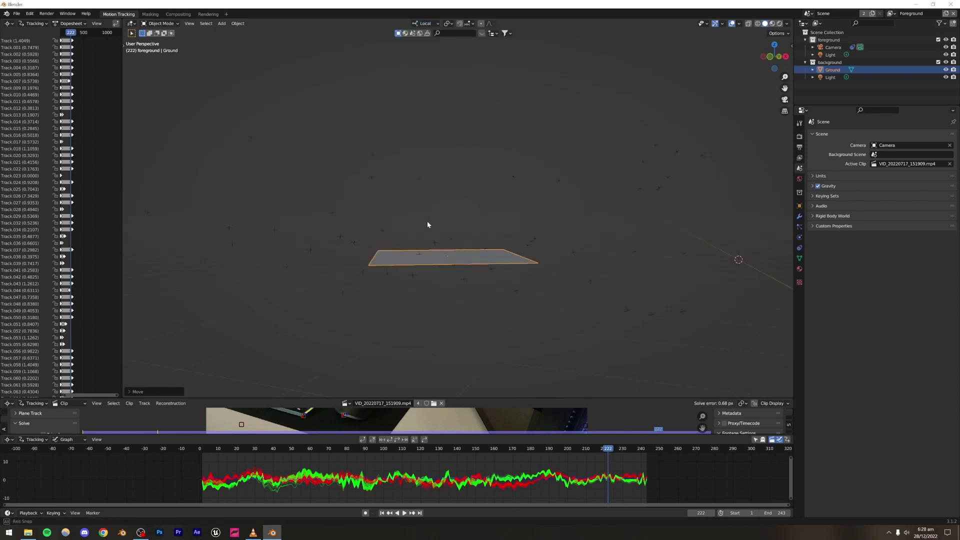
left_click(495, 220)
middle_click_drag(494, 220, 494, 206)
key("r")
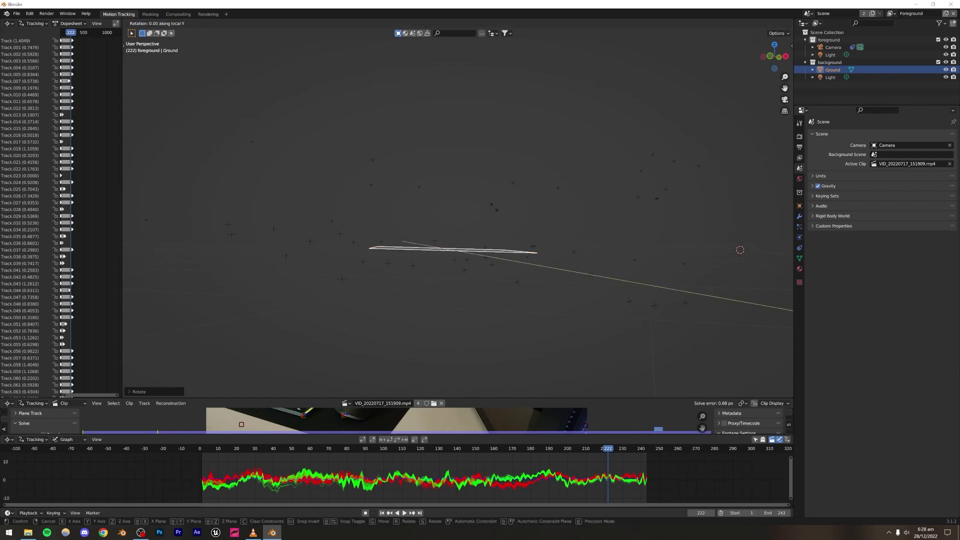
left_click(497, 211)
Lower the Ground plane along Z to the keyboard's tracking points and readjust its tilt about X
key("g")
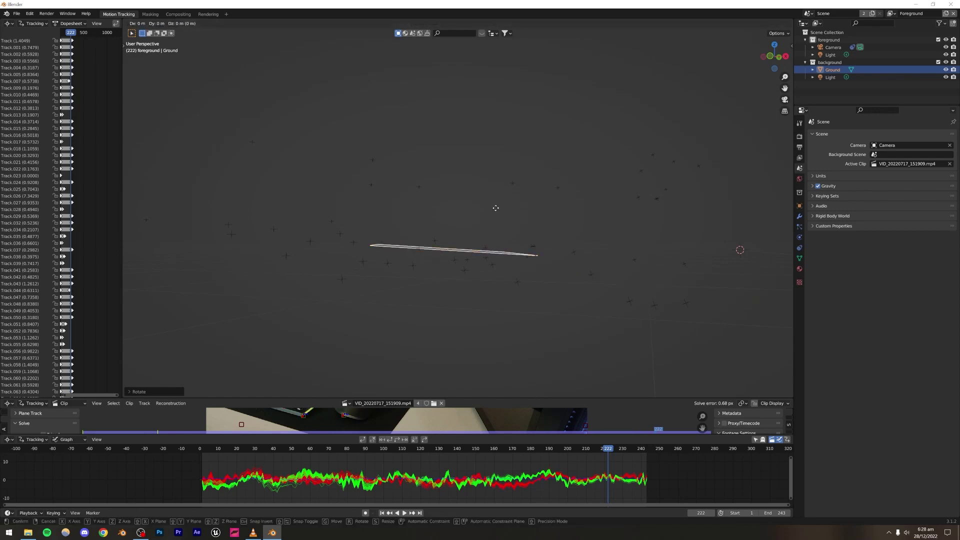
key("z")
key("z")
left_click(491, 223)
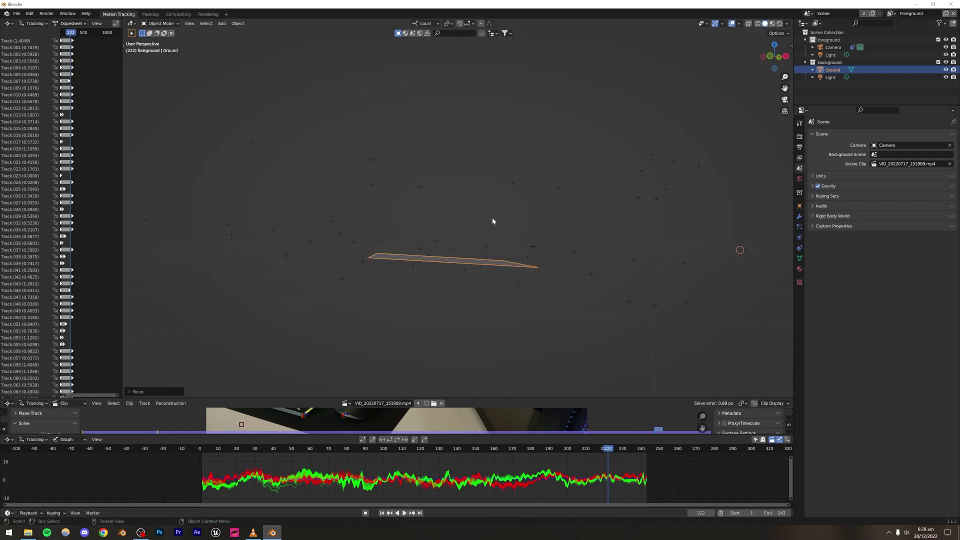
middle_click_drag(493, 221, 448, 236)
key("r")
key("x")
left_click(524, 226)
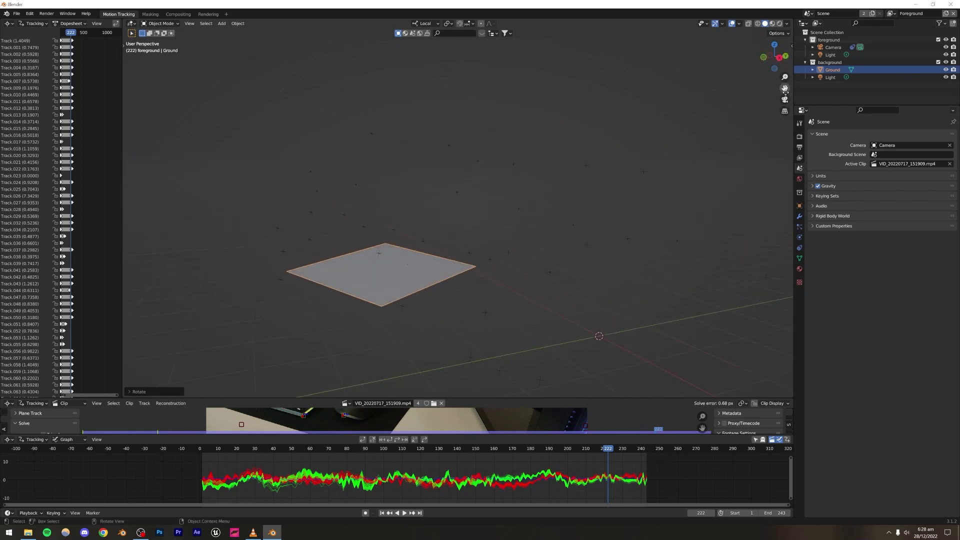
In the camera view, rotate the Ground plane slightly about its local Z axis to line up with the keyboard's lit edge
left_click(784, 99)
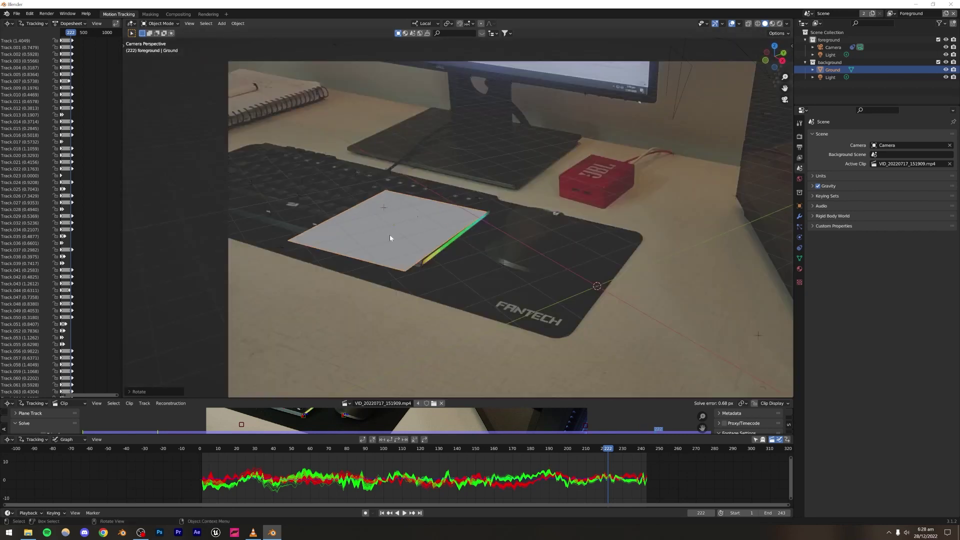
scroll(389, 235, "up", 3)
key("r")
key("z")
key("z")
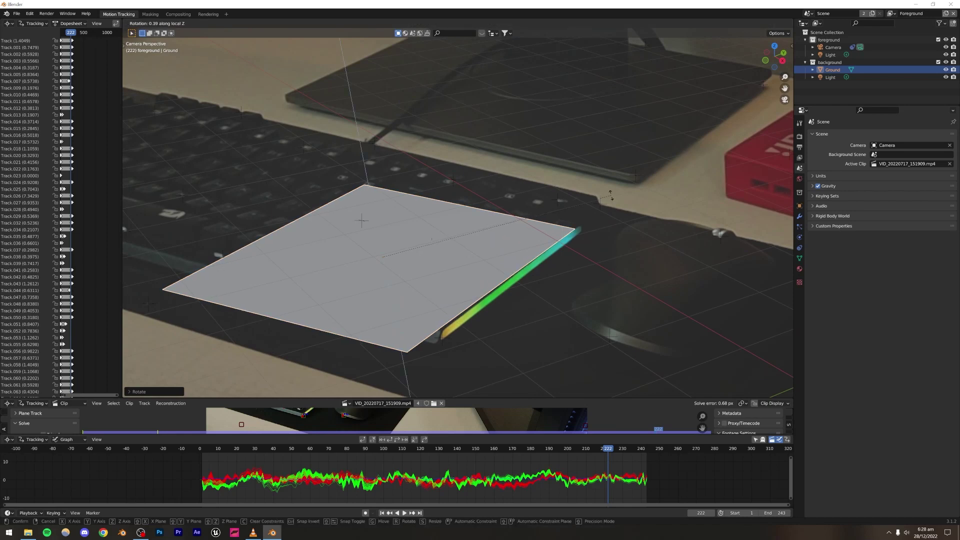
left_click(611, 196)
scroll(611, 197, "down", 6)
middle_click_drag(611, 197, 462, 209, "shift")
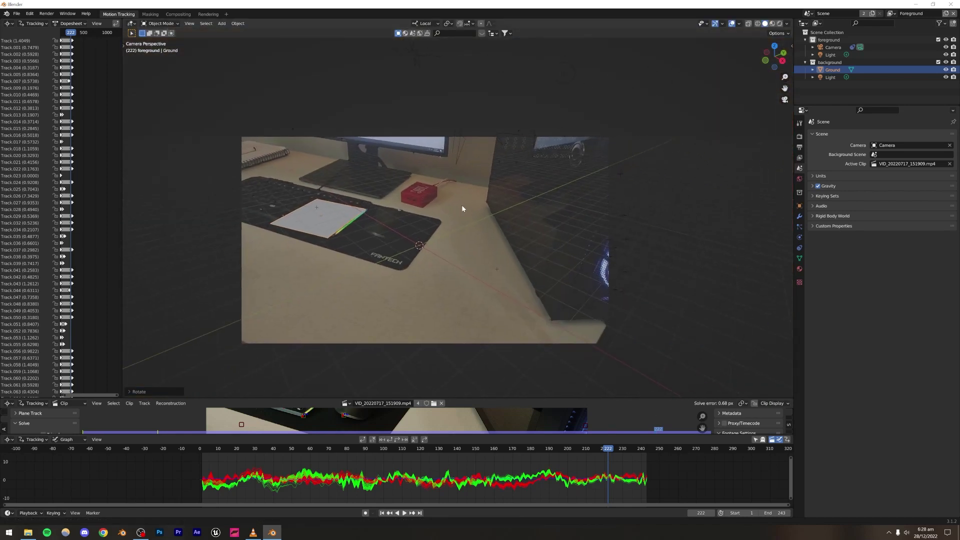
key("g")
key("shift+x")
key("shift+x")
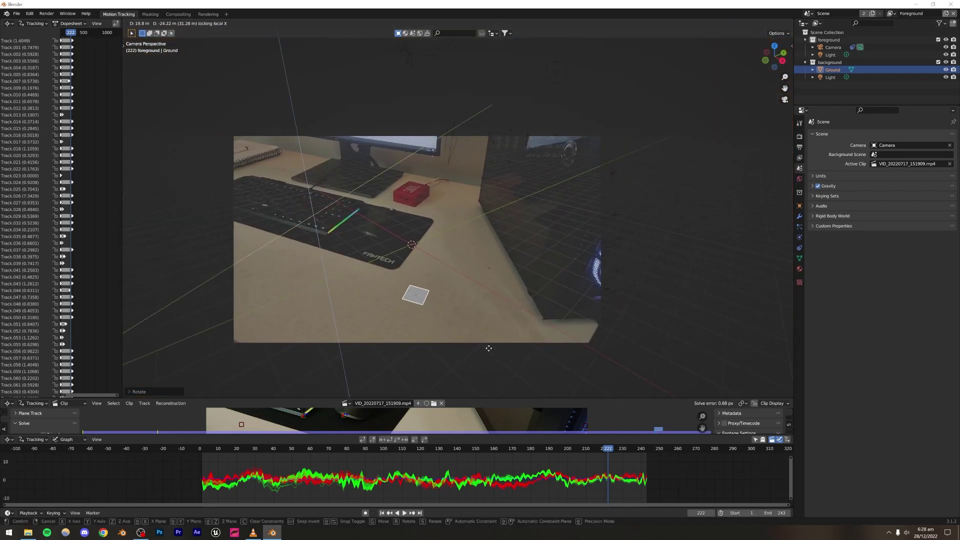
key("shift+z")
key("shift+z")
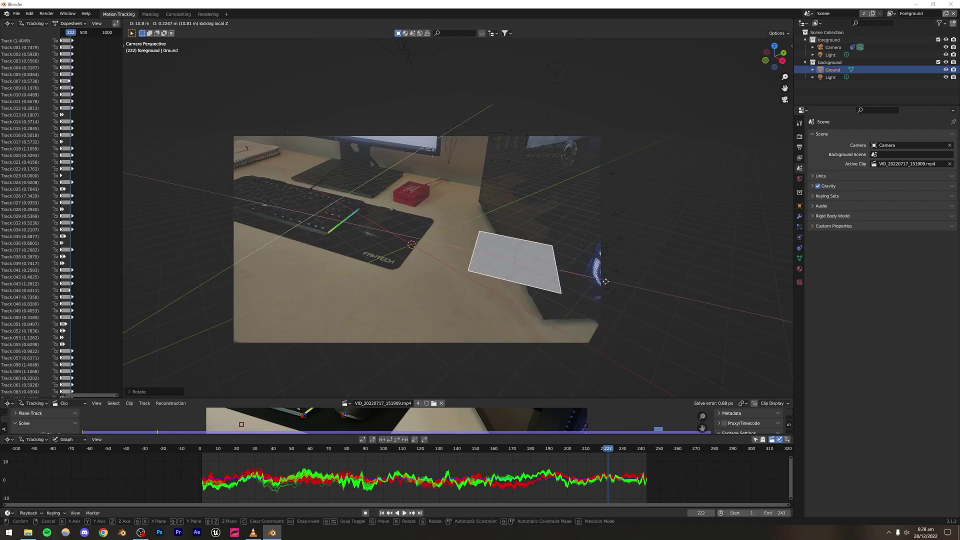
left_click(372, 238)
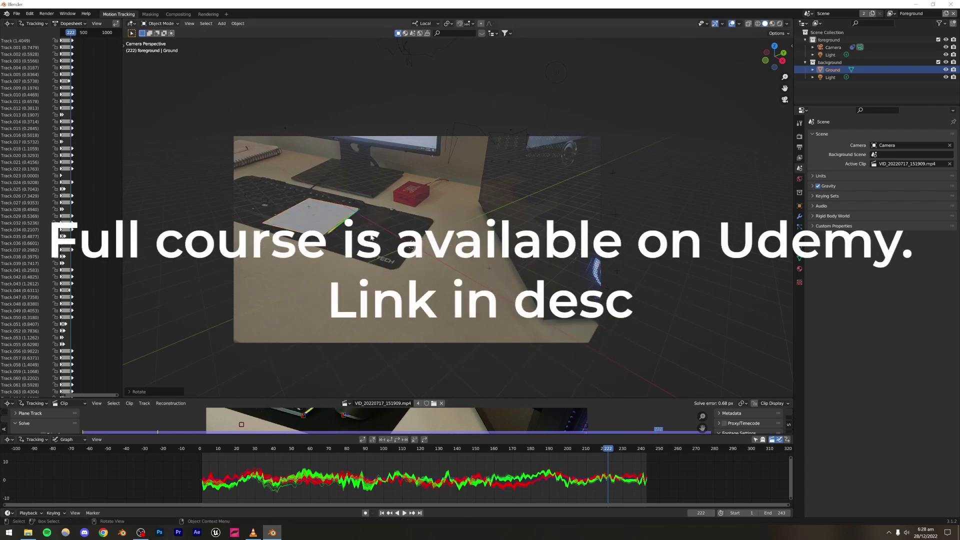
scroll(372, 238, "up", 6)
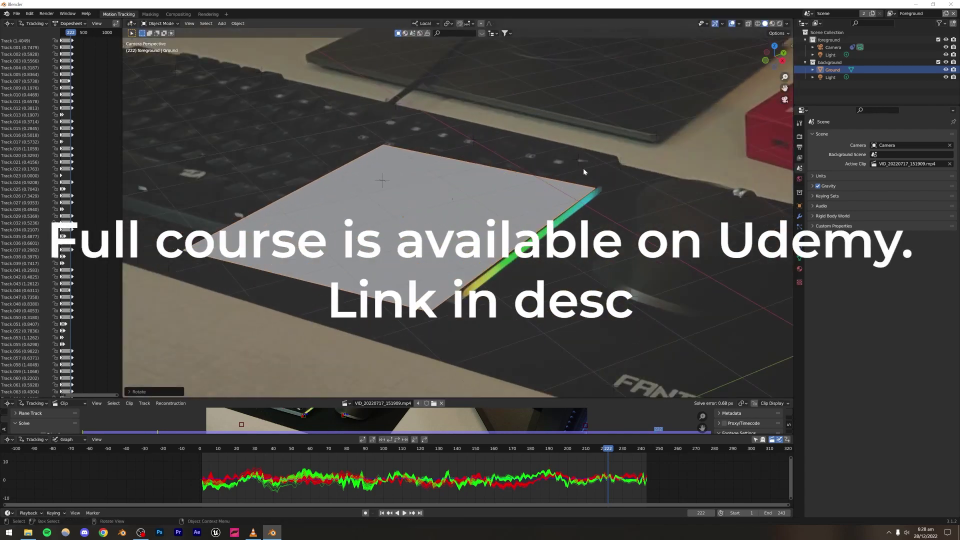